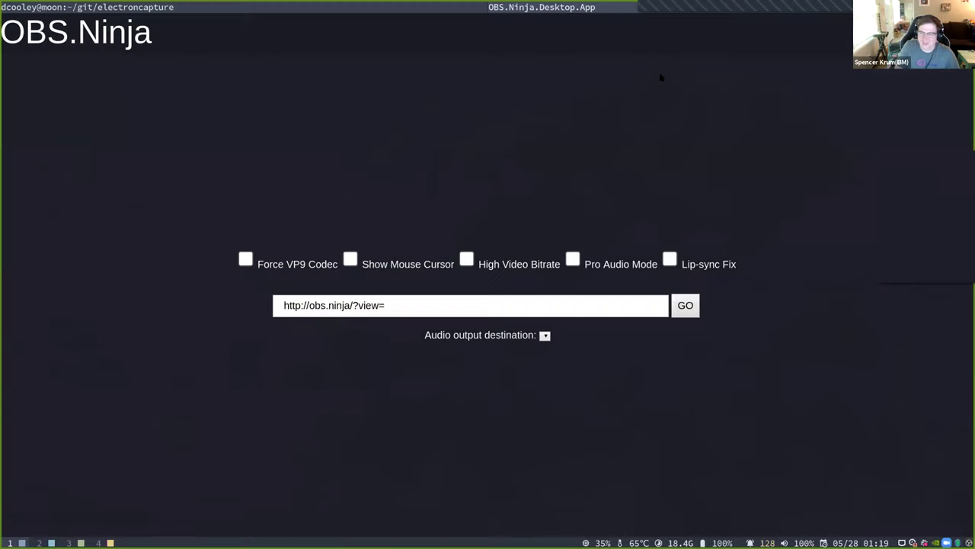
Switch to the browser and open the obs-config folder of the vmware-tanzu/tgik GitHub repository.
key("super+2")
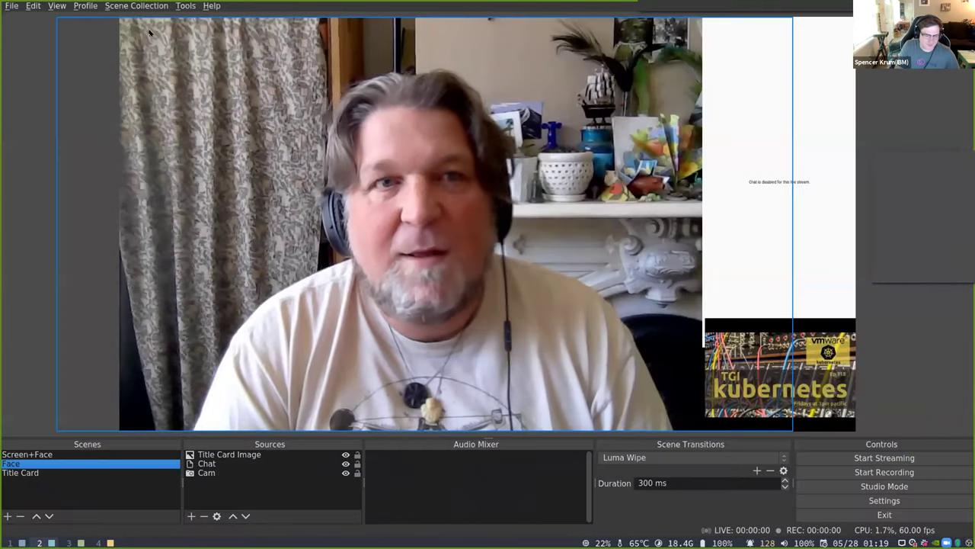
key("super+3")
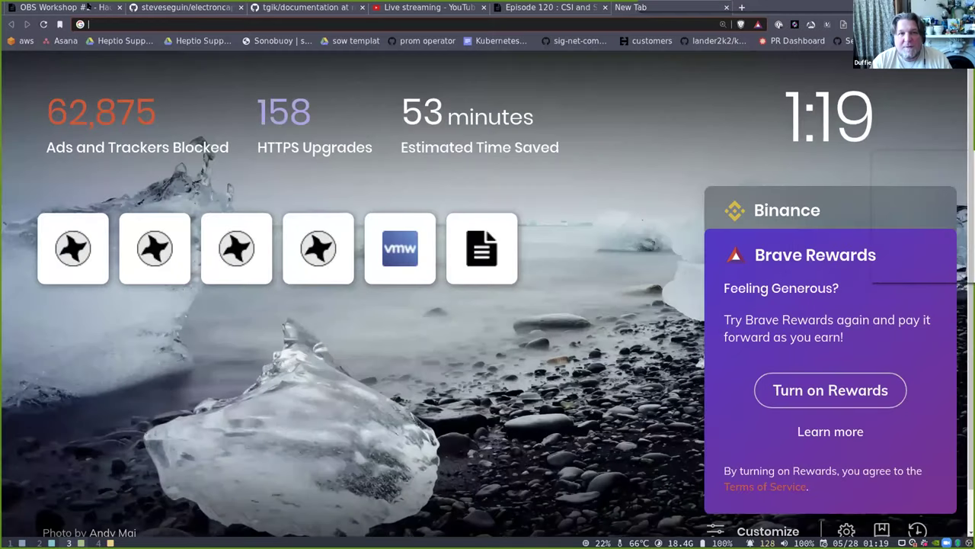
left_click(296, 8)
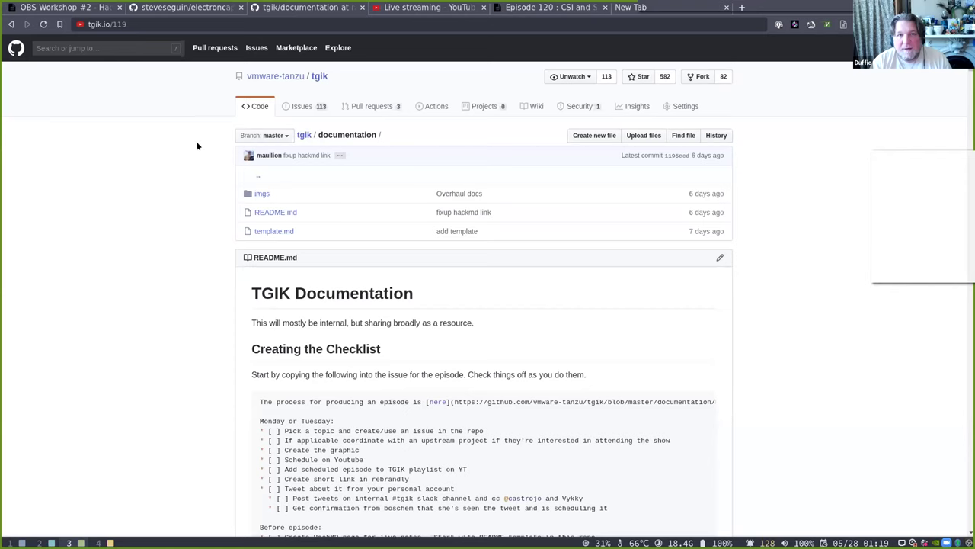
left_click(317, 77)
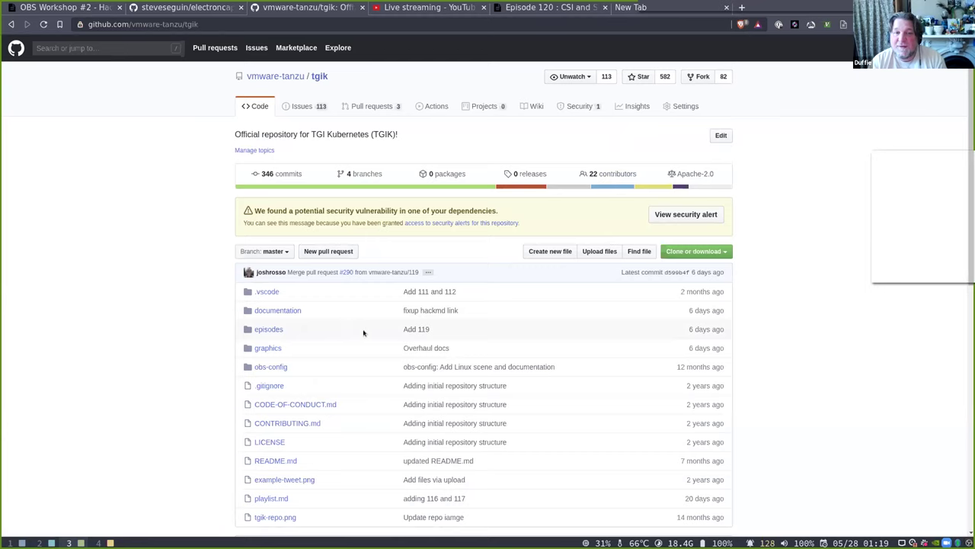
scroll(363, 332, "down", 1)
left_click(274, 314)
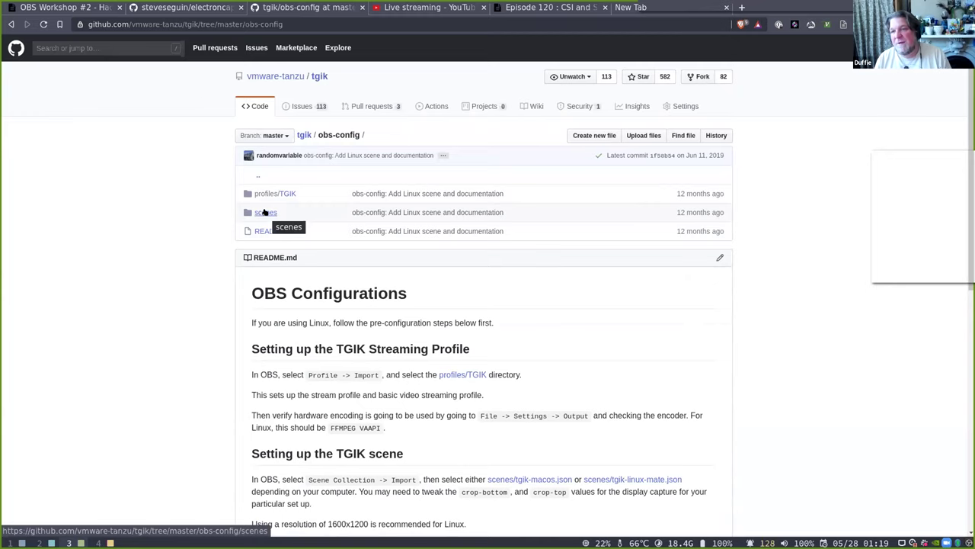
Read through the OBS Configurations README, from the streaming profile setup to the Linux pre-configuration section.
scroll(346, 394, "down", 3)
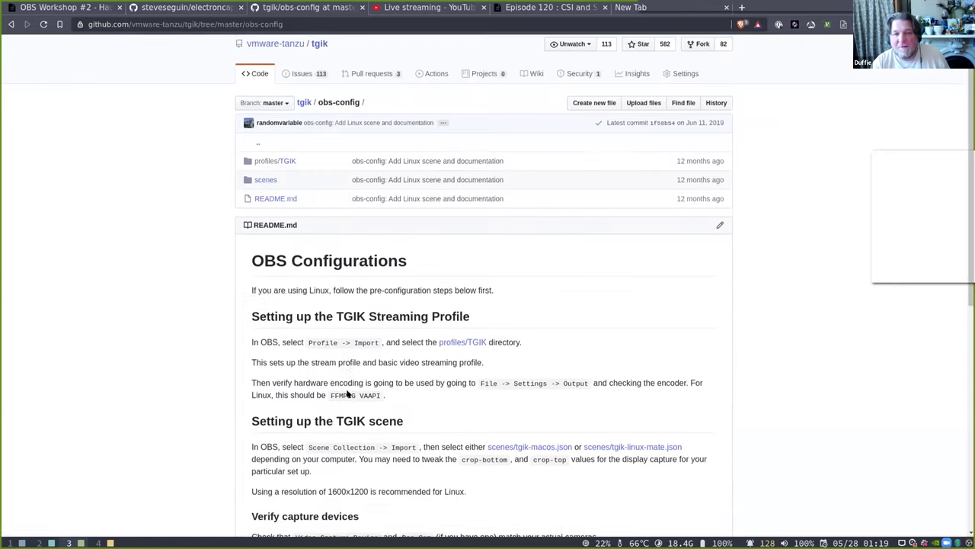
scroll(376, 366, "down", 3)
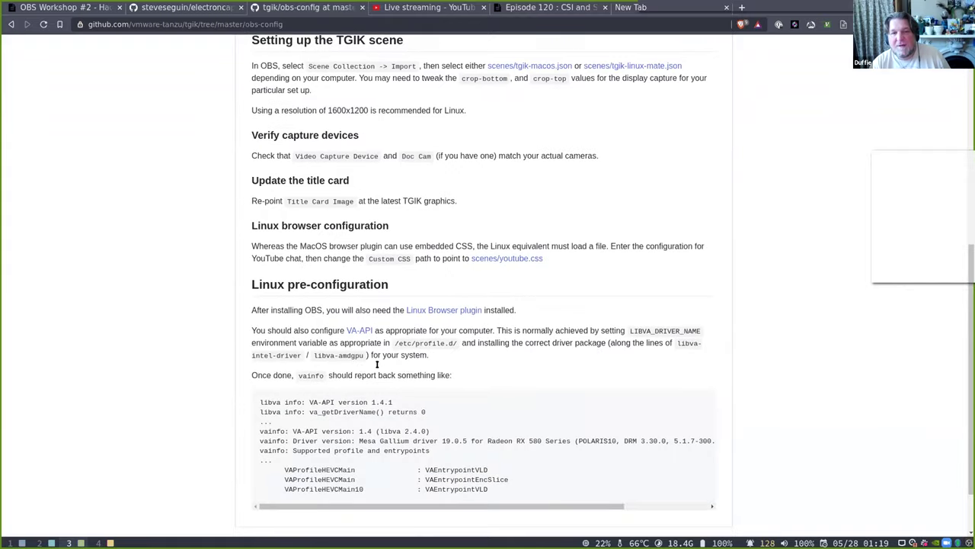
scroll(376, 366, "up", 3)
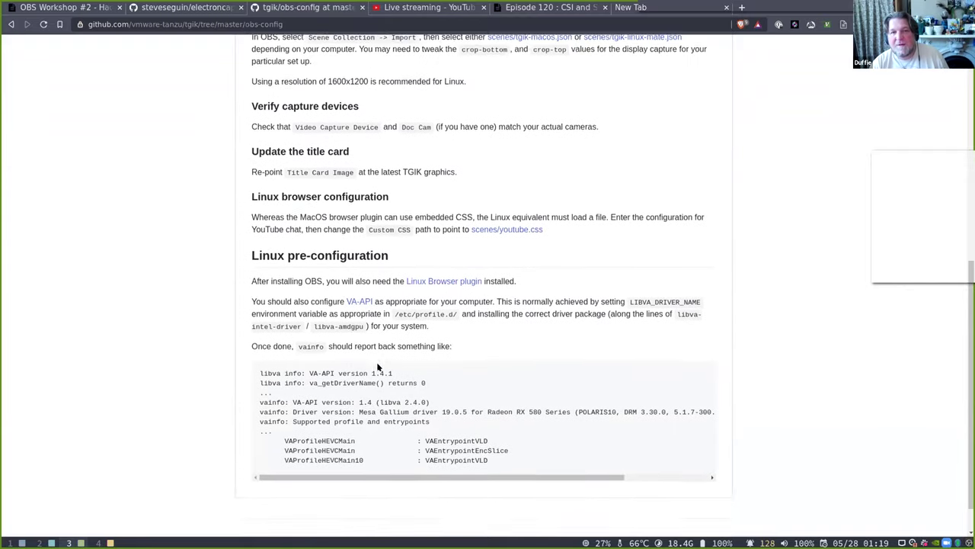
scroll(377, 367, "up", 2)
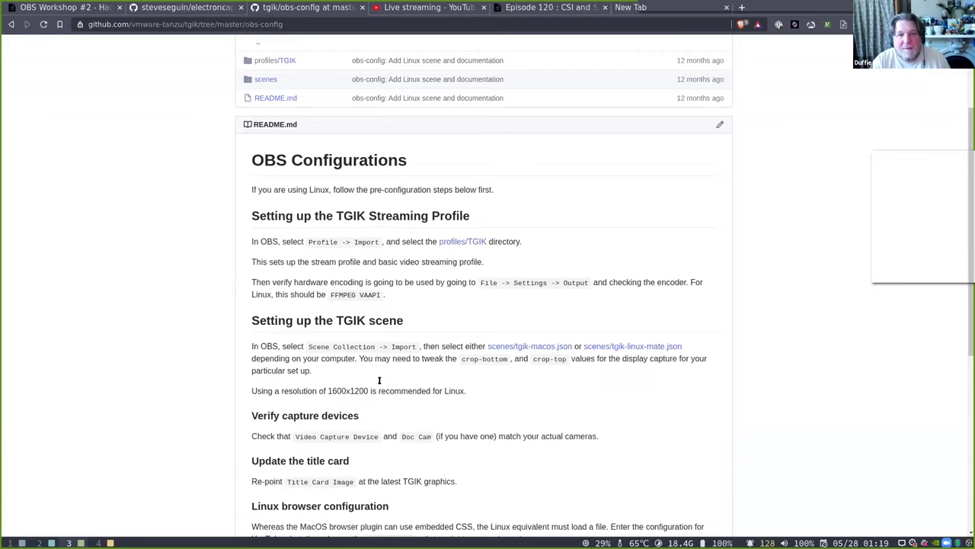
scroll(379, 379, "up", 2)
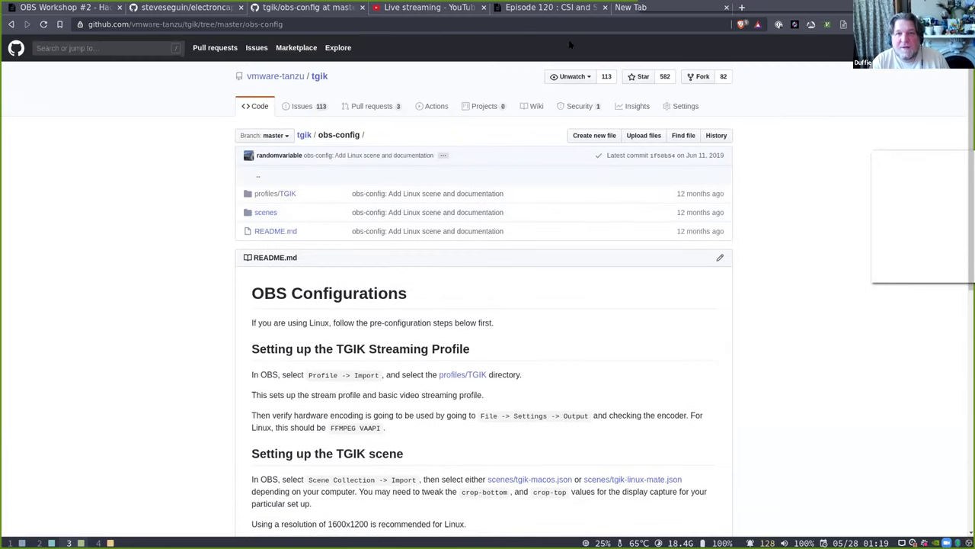
Switch to OBS and review the available Profile and Scene Collection commands, including Import, without choosing any.
key("super+1")
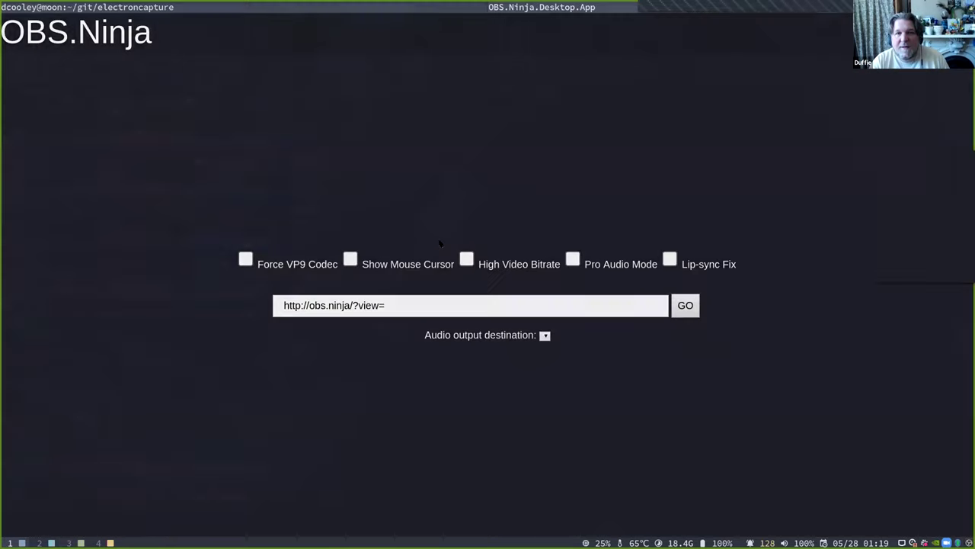
key("super+2")
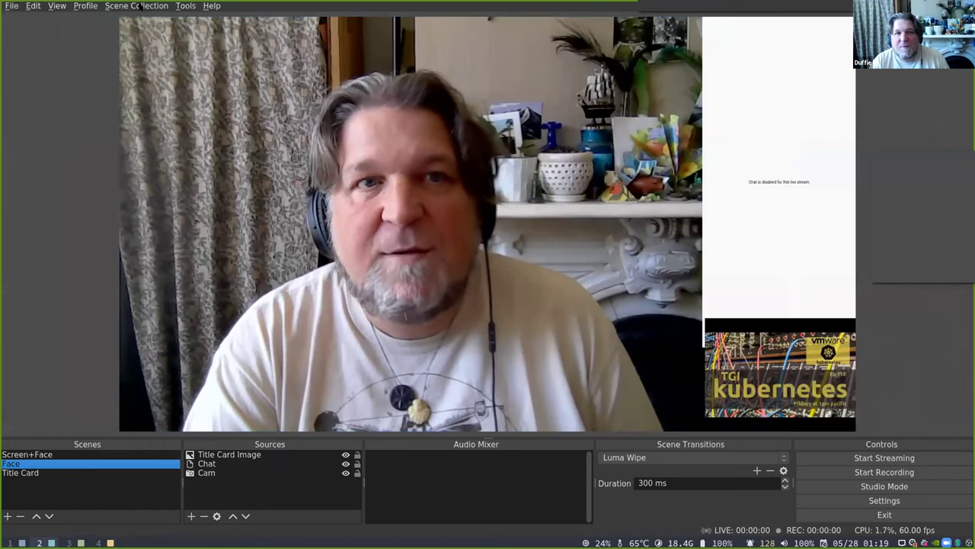
left_click(108, 5)
key("Escape")
left_click(12, 5)
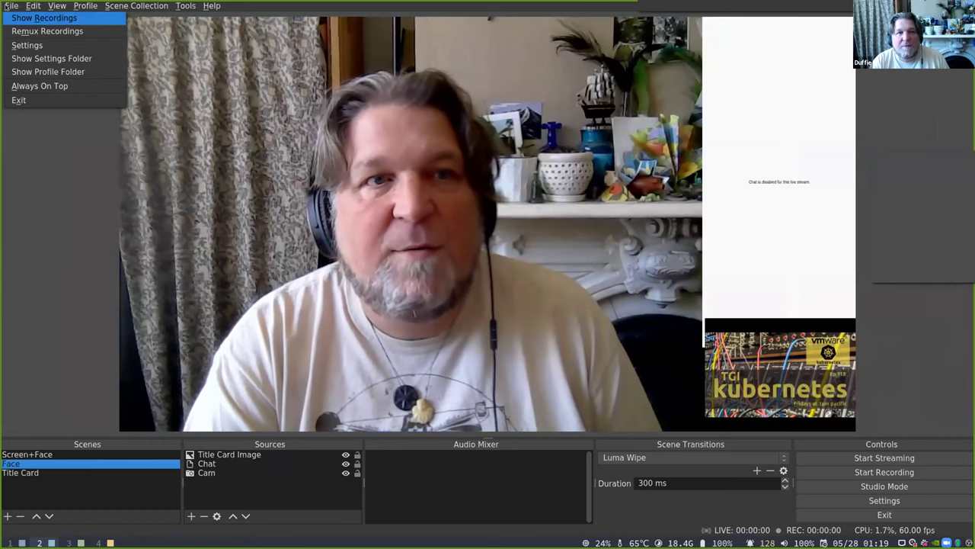
mouse_move(27, 6)
mouse_move(69, 6)
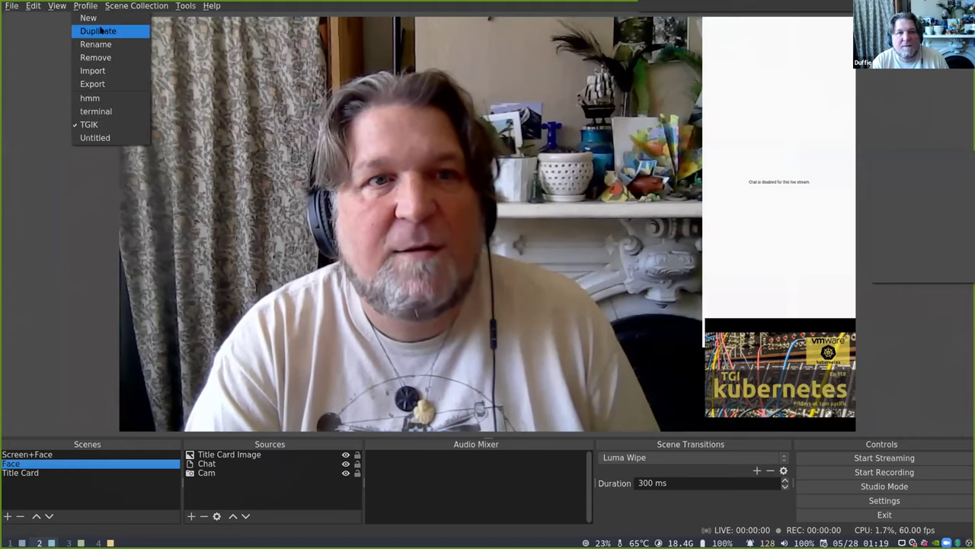
key("Right")
key("Left")
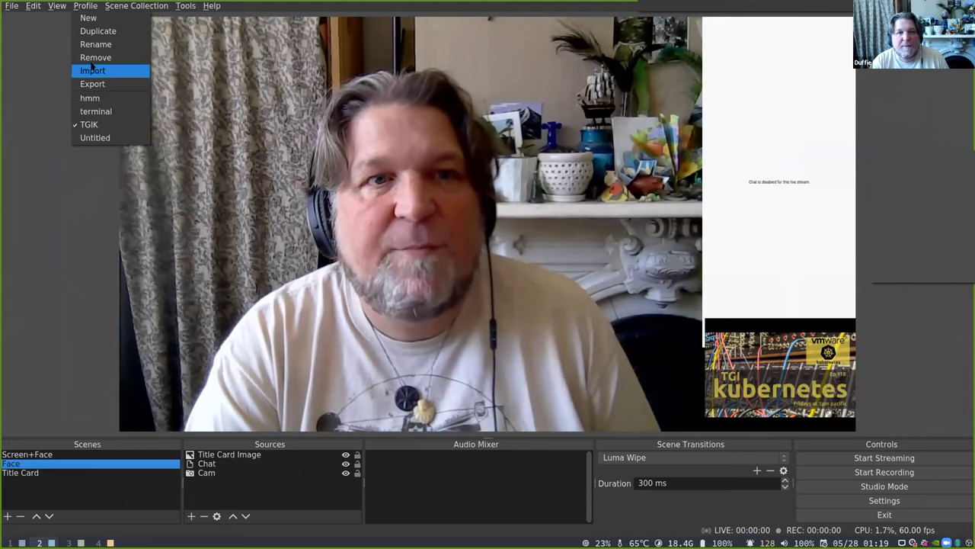
mouse_move(106, 6)
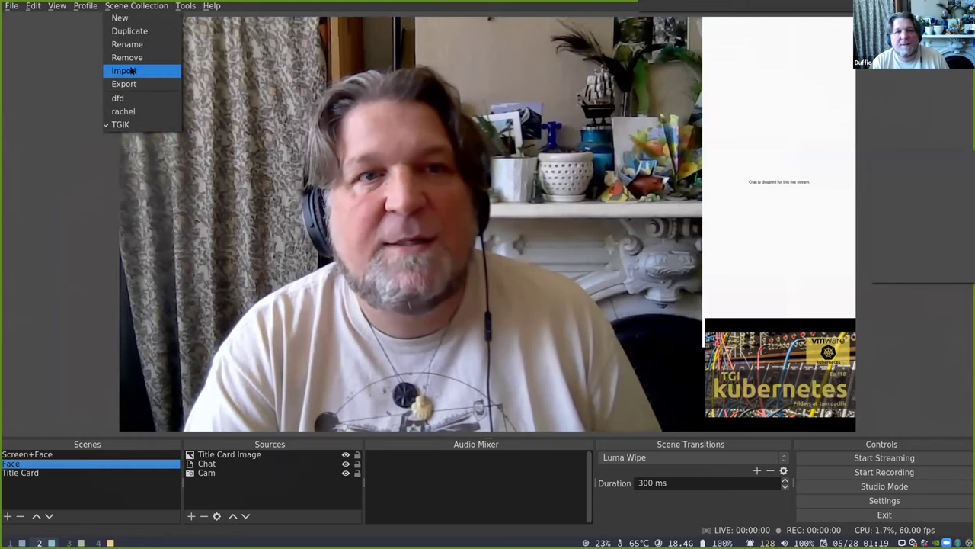
key("Escape")
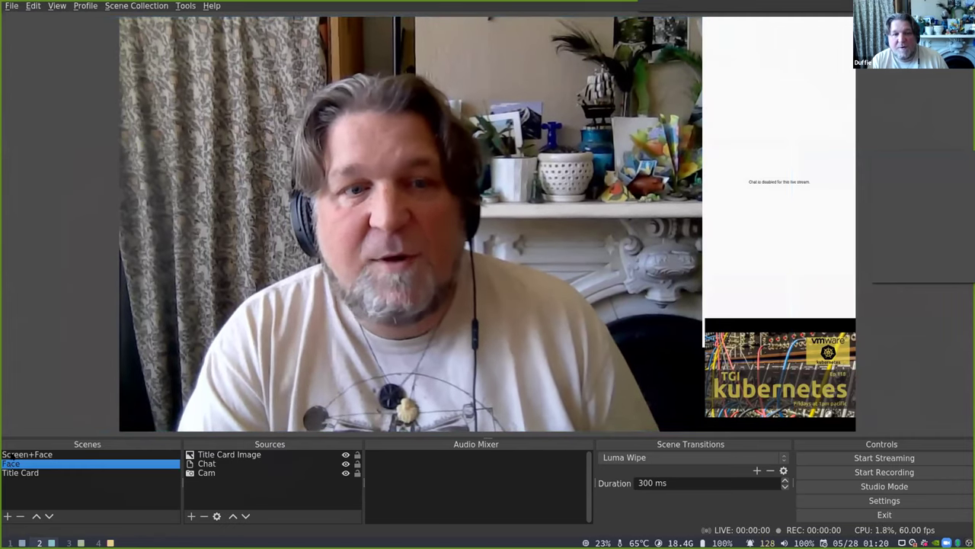
Preview the Screen+Face and Title Card scenes, return to the Face scene and select its camera picture in the preview.
left_click(27, 454)
left_click(24, 473)
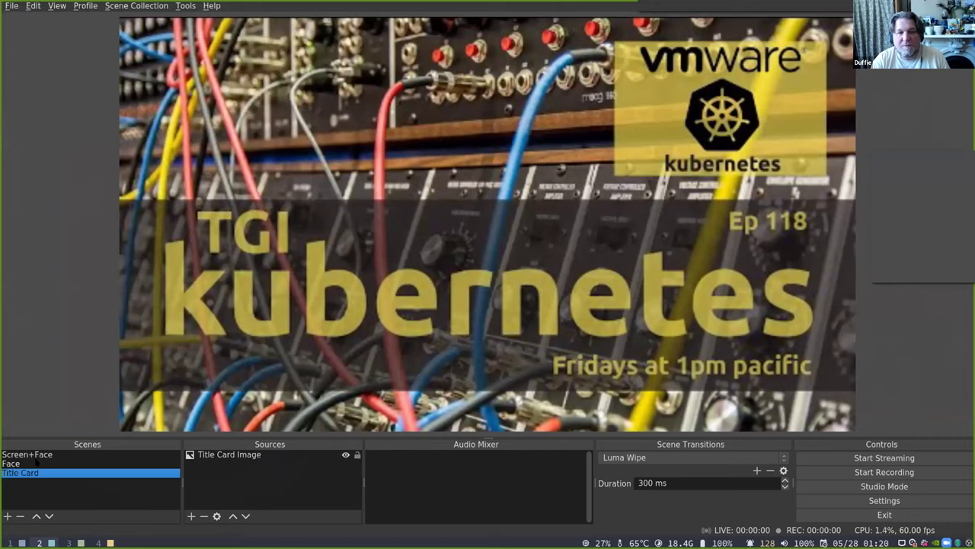
left_click(35, 463)
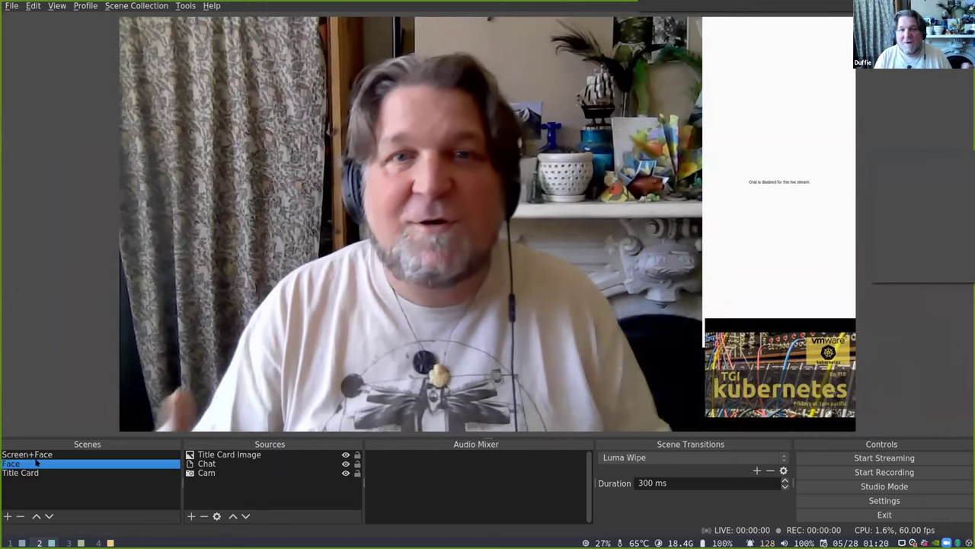
left_click(78, 222)
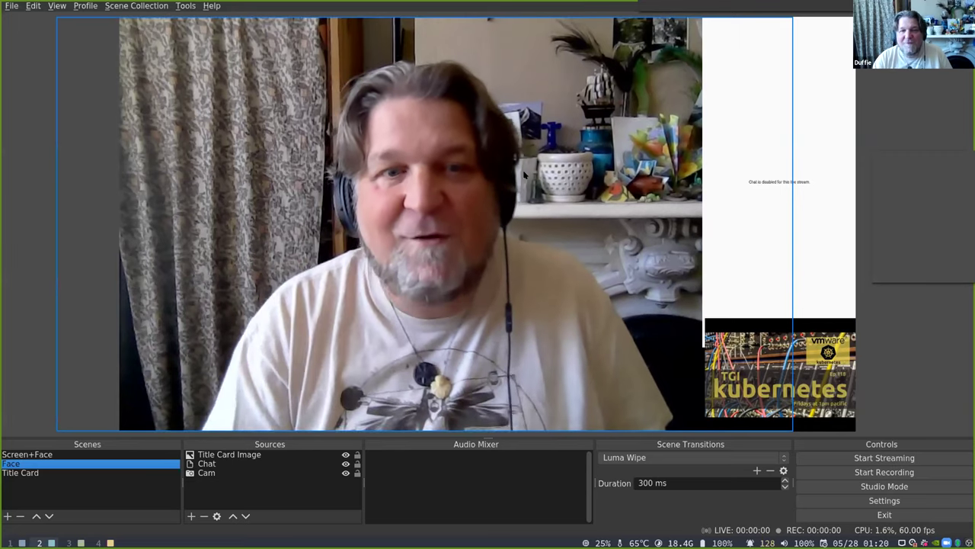
left_click(249, 485)
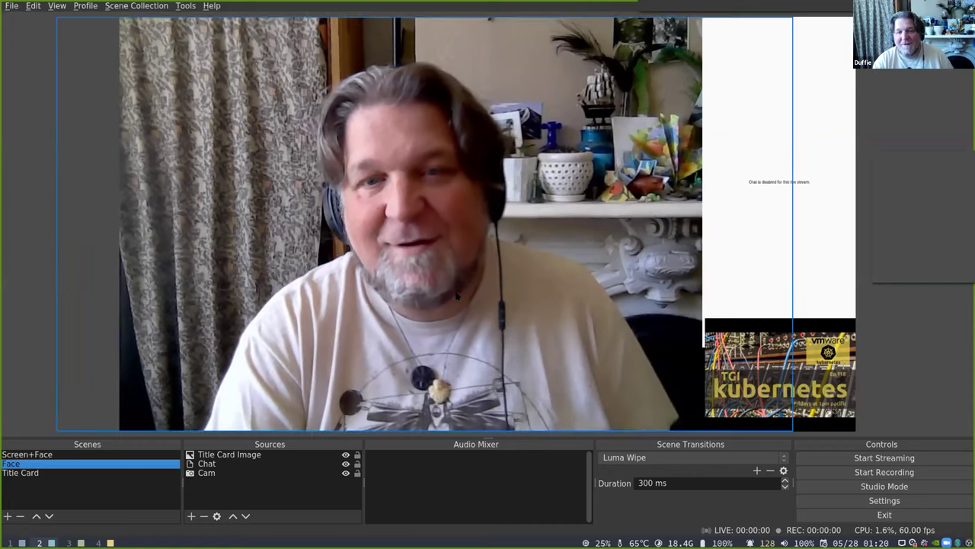
Inspect the Chat source's properties, including its URL and Custom CSS file, and close them without changes.
left_click(781, 180)
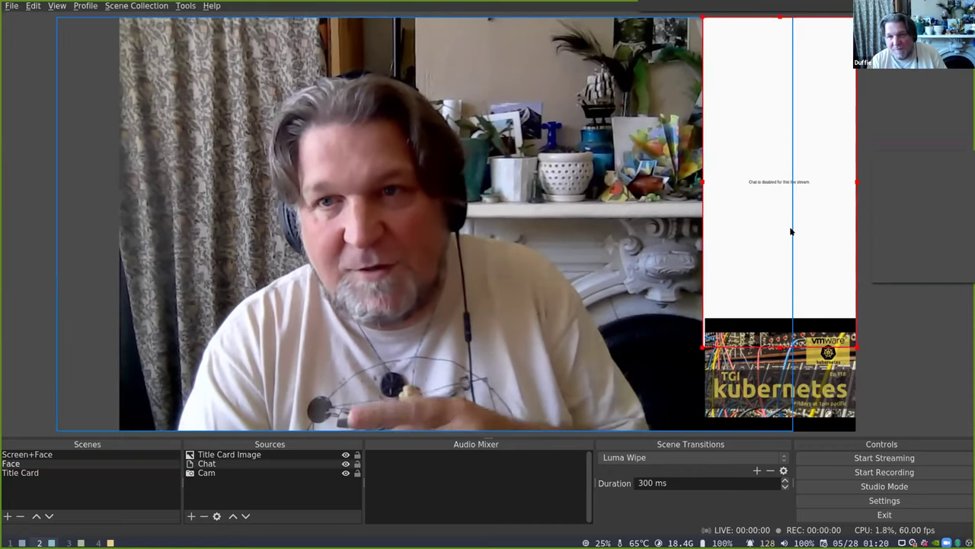
double_click(206, 463)
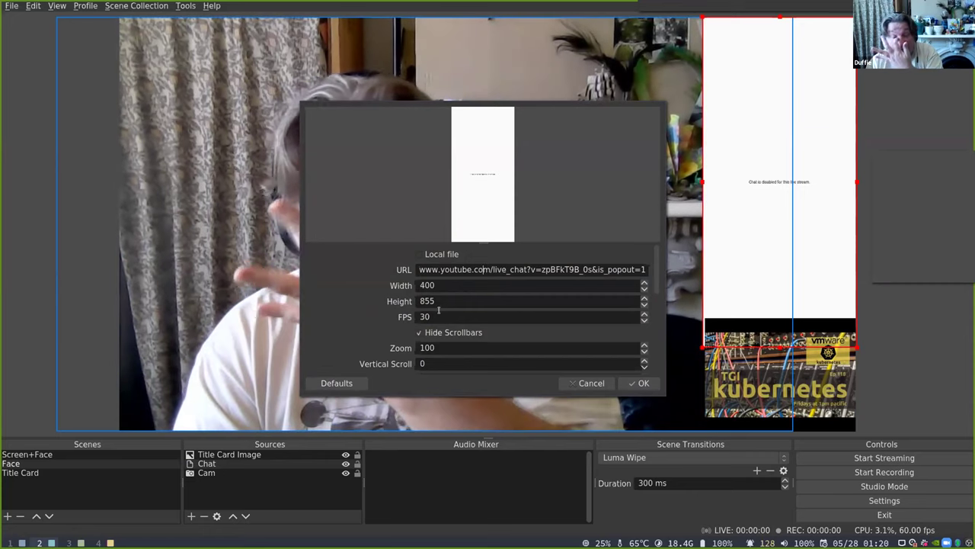
scroll(365, 318, "down", 5)
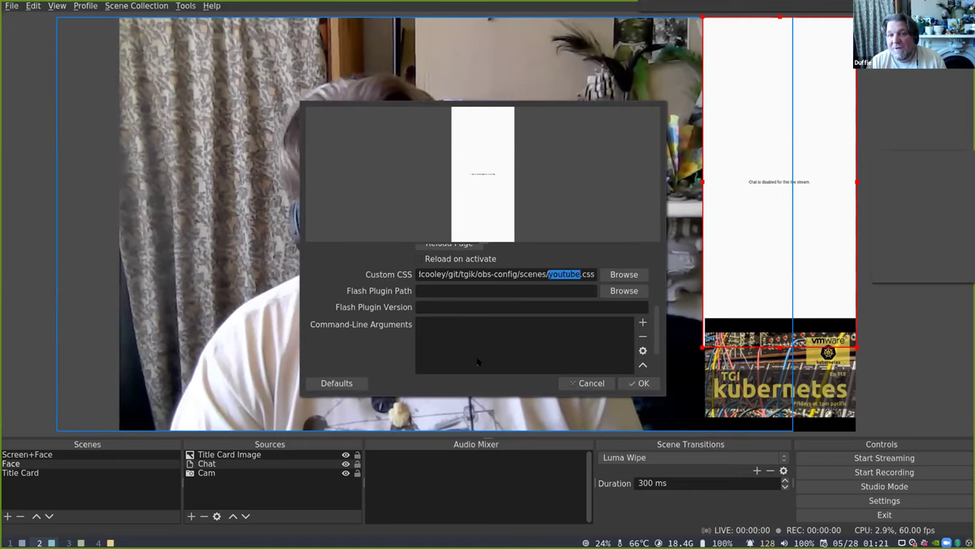
left_click(582, 382)
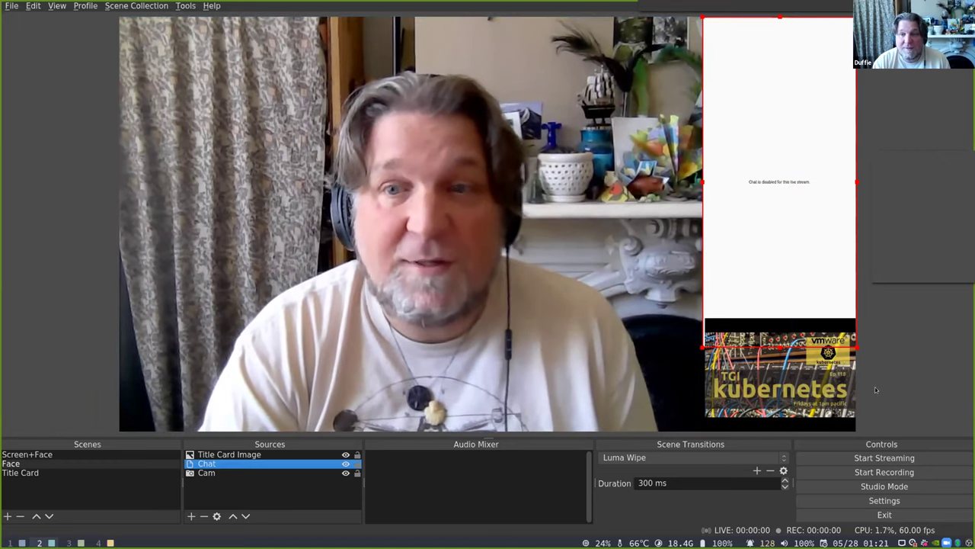
Select the title card image in the Face scene, show Screen+Face with its desktop capture selected, and switch to the Title Card scene.
left_click(780, 373)
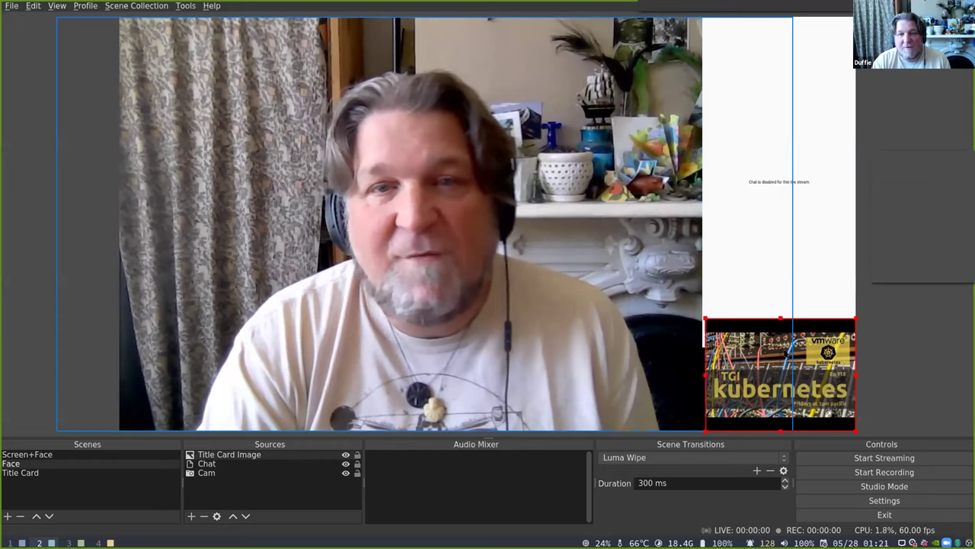
left_click(30, 454)
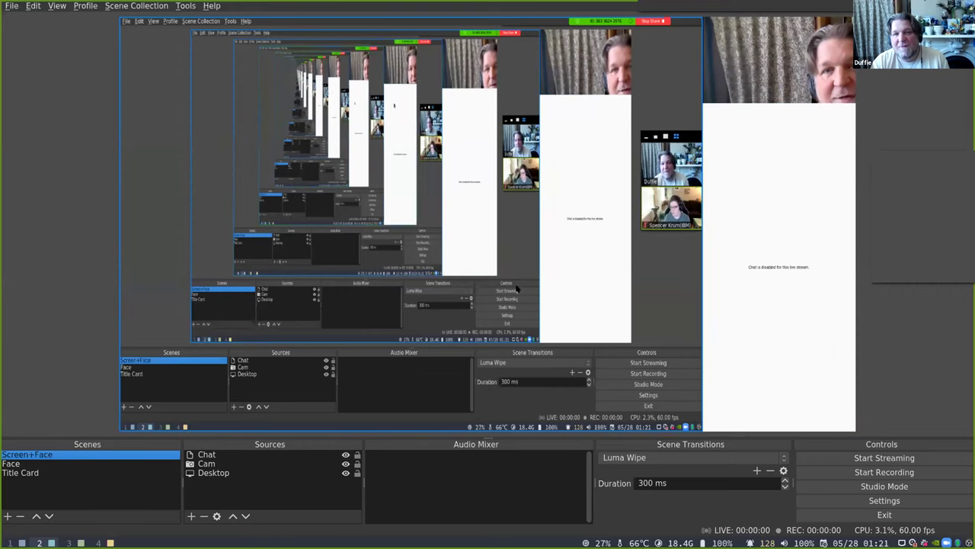
left_click(298, 219)
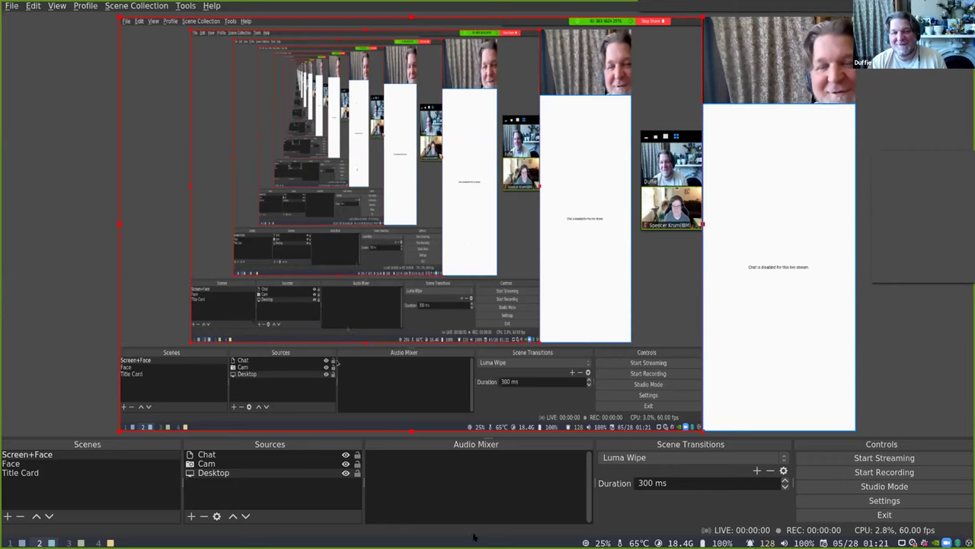
left_click(23, 472)
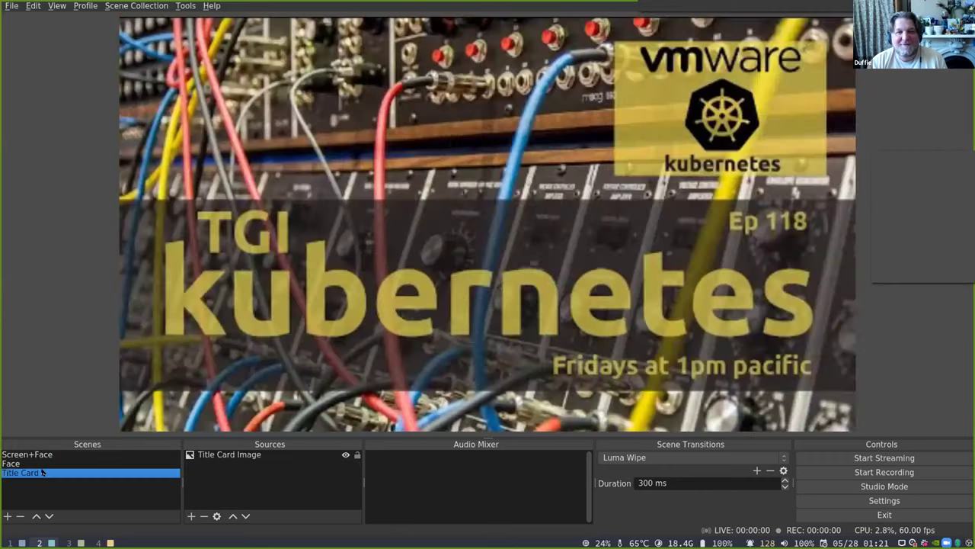
View the YouTube Studio live streaming dashboard for the cncf webinar in the browser, and return to OBS.
key("super+3")
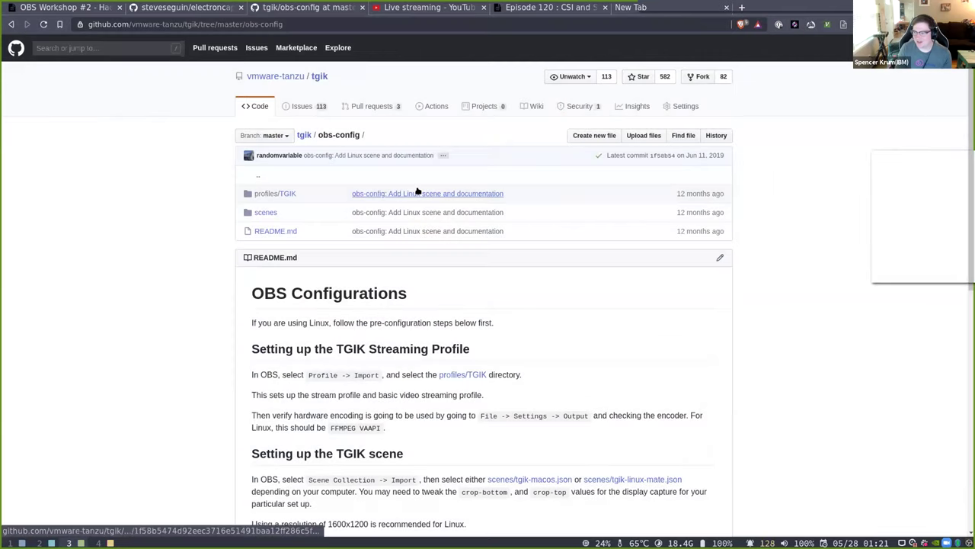
key("super+1")
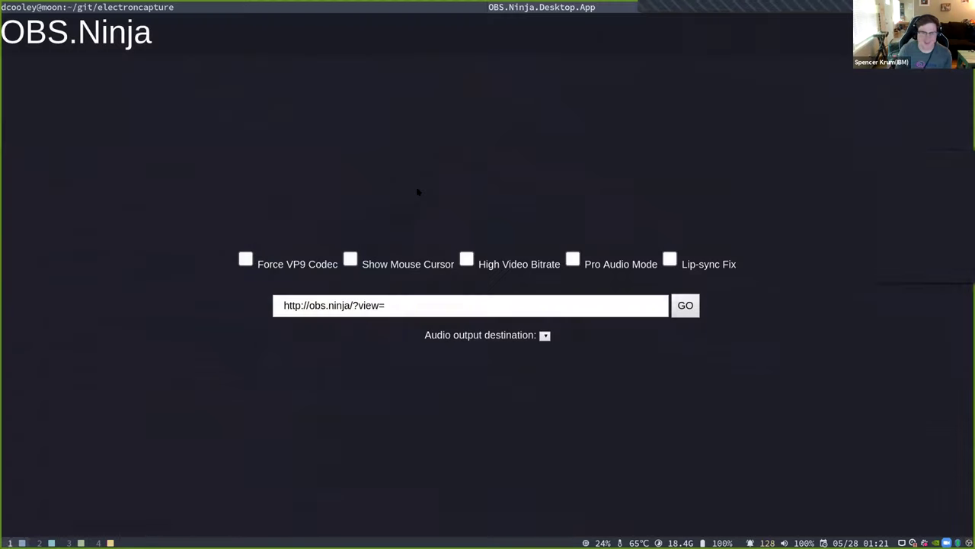
key("super+2")
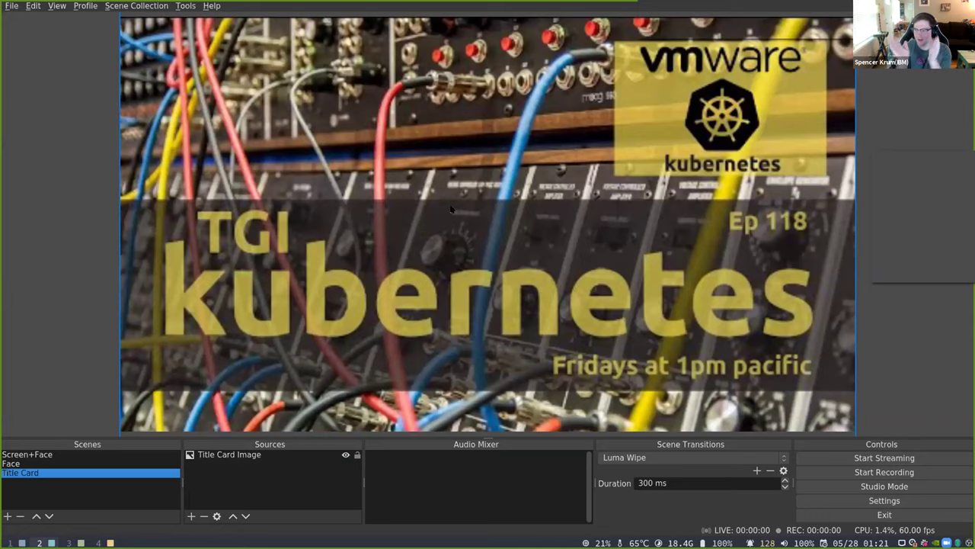
key("super+3")
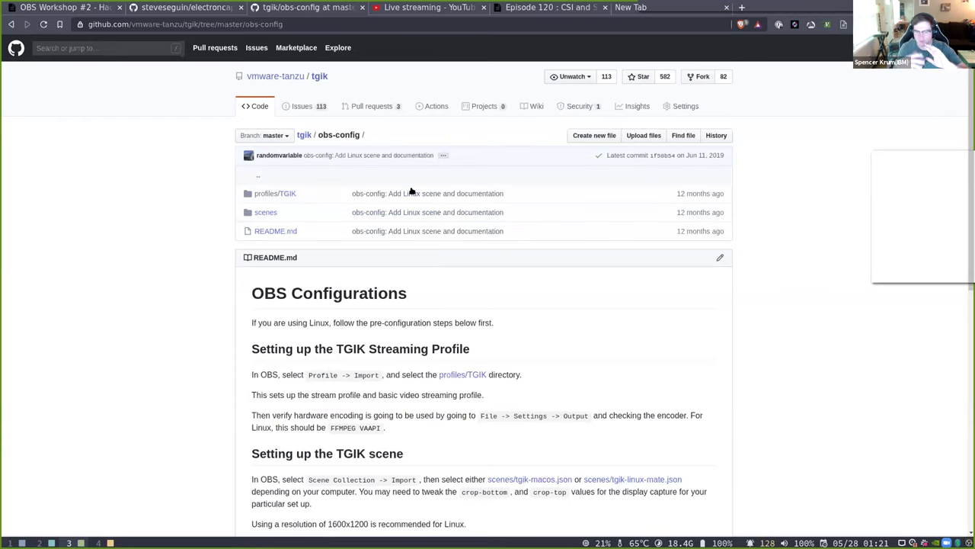
left_click(417, 6)
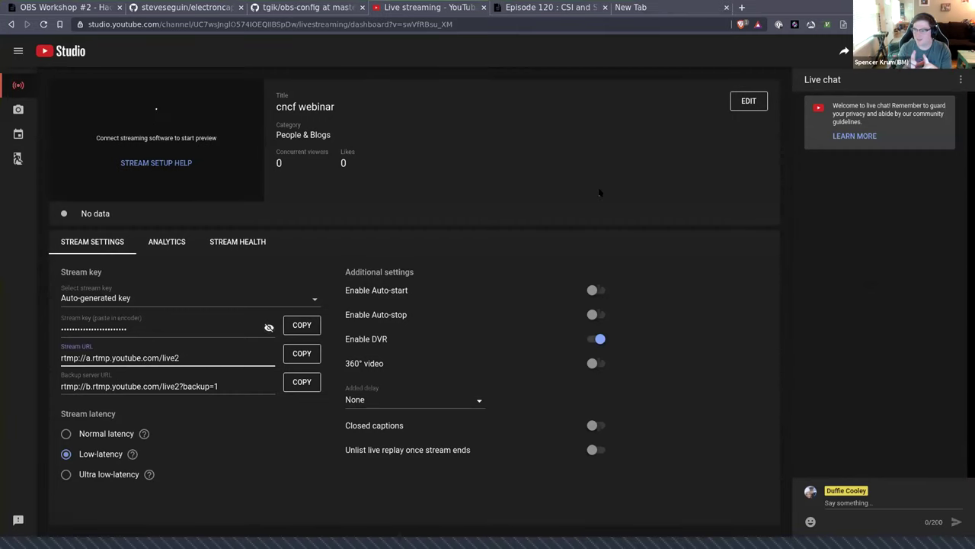
key("super+4")
key("super+2")
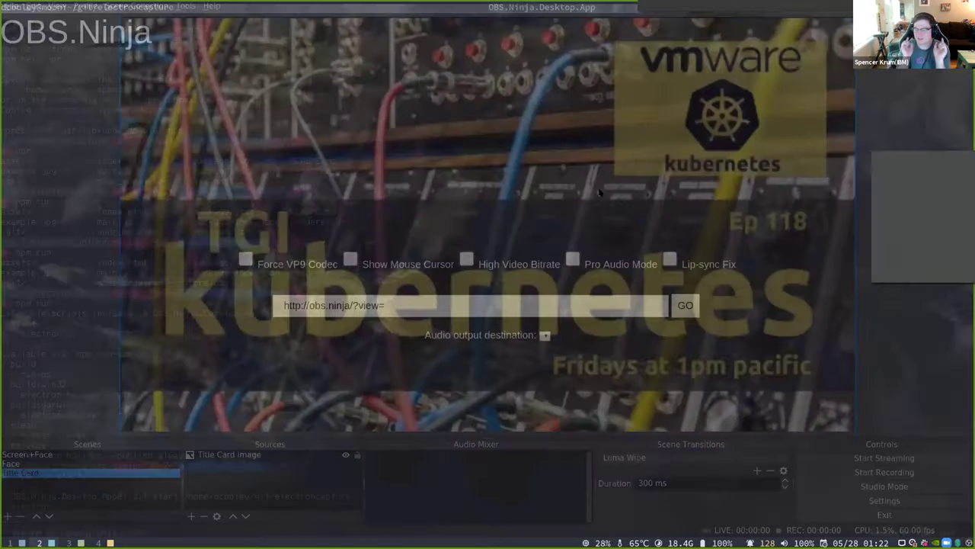
Replace the stream key in the Stream settings for the YouTube server, save the settings, and start streaming.
left_click(883, 500)
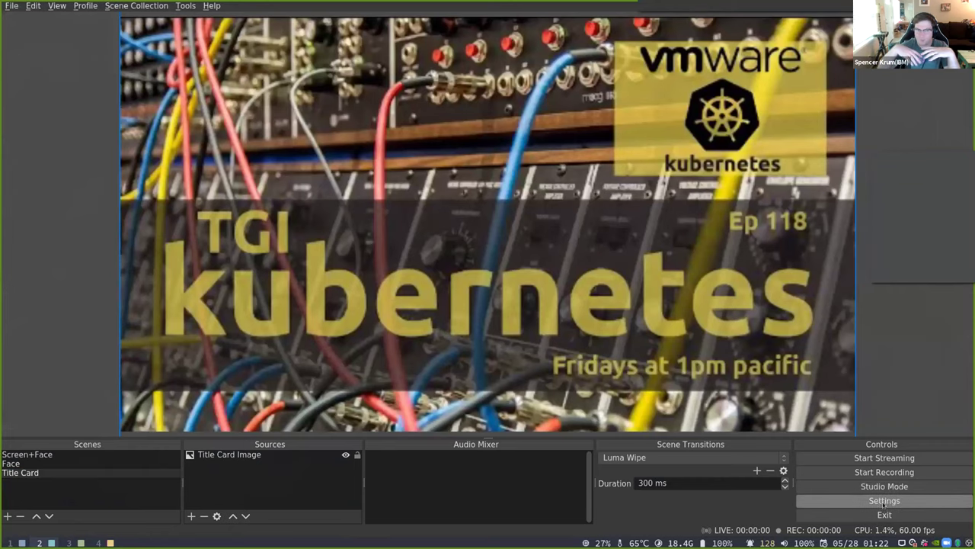
left_click(264, 107)
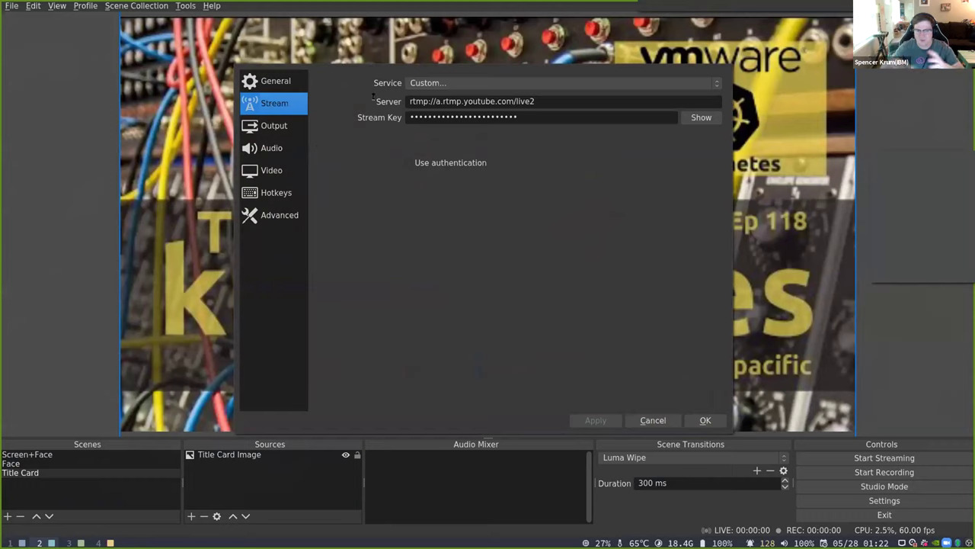
left_click(542, 118)
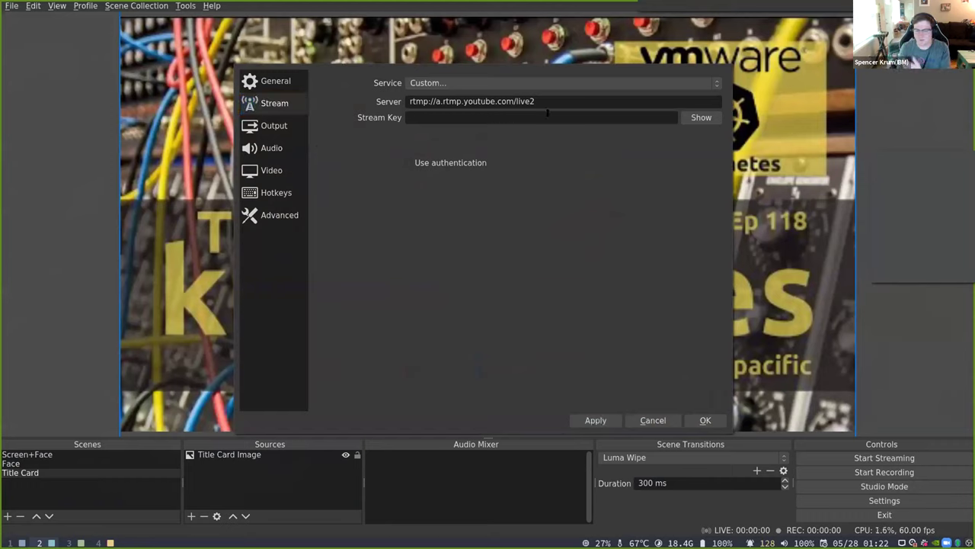
left_click(704, 421)
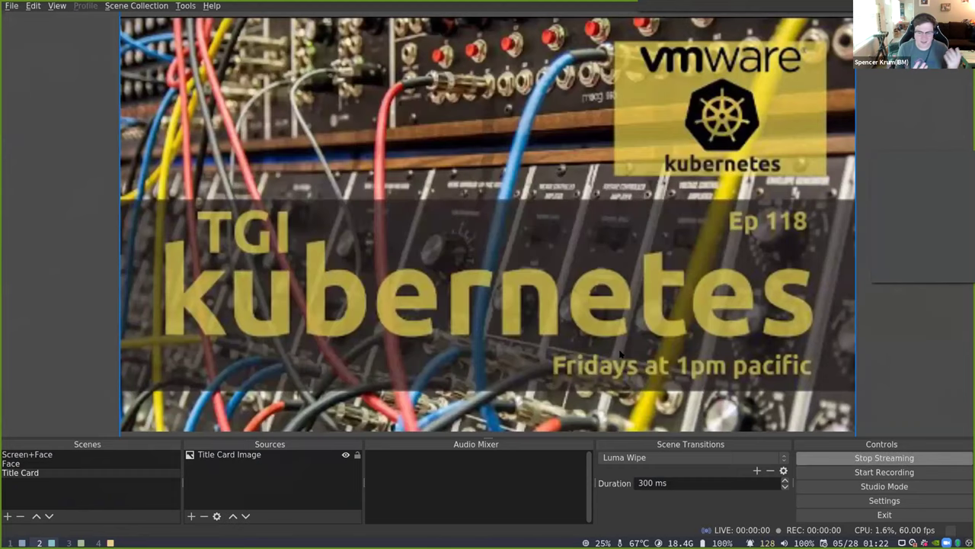
Check the incoming stream preview on the YouTube Studio live dashboard in the browser, and return to OBS.
key("super+3")
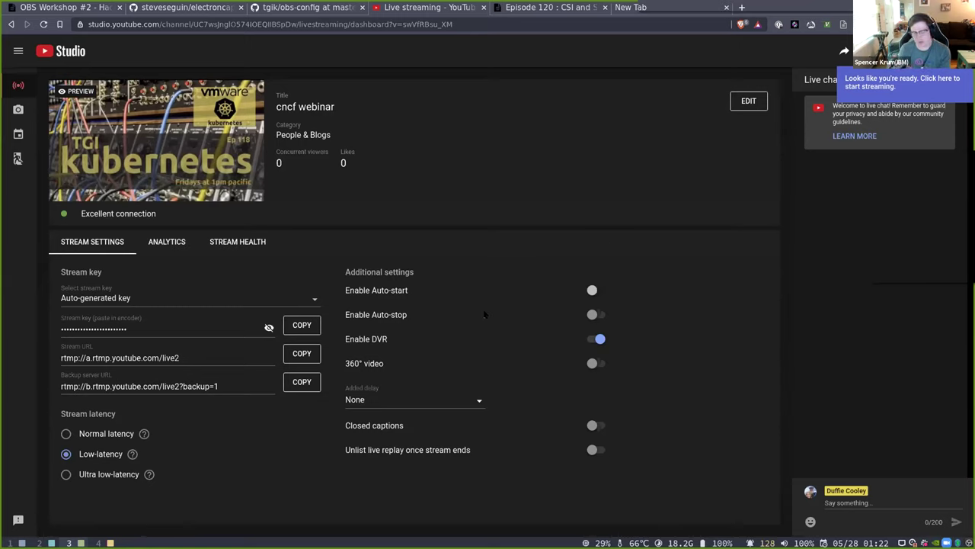
key("super+Left")
key("super+Left")
key("super+Left")
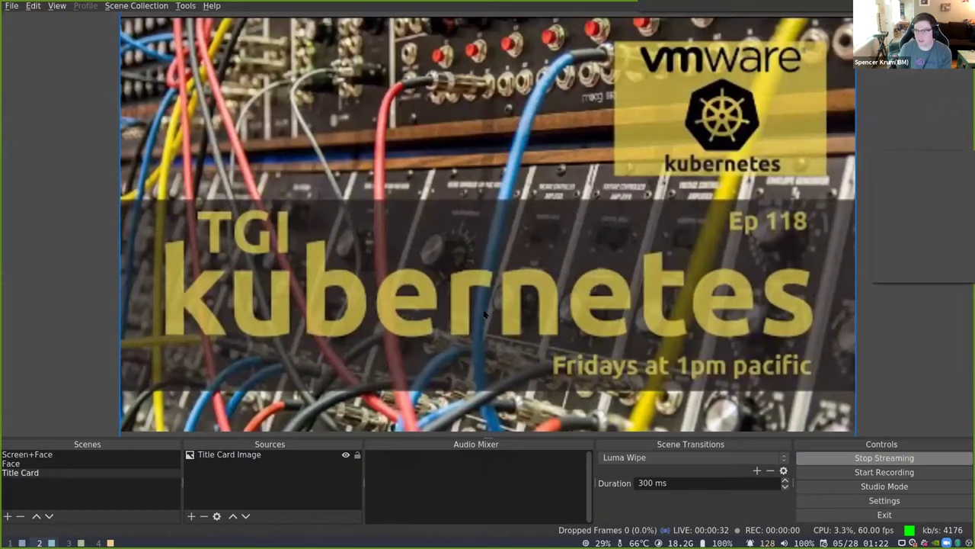
Switch the live output to the Face scene, go to the YouTube Studio dashboard in the browser and dismiss its start-streaming prompt.
left_click(45, 462)
key("super+Right")
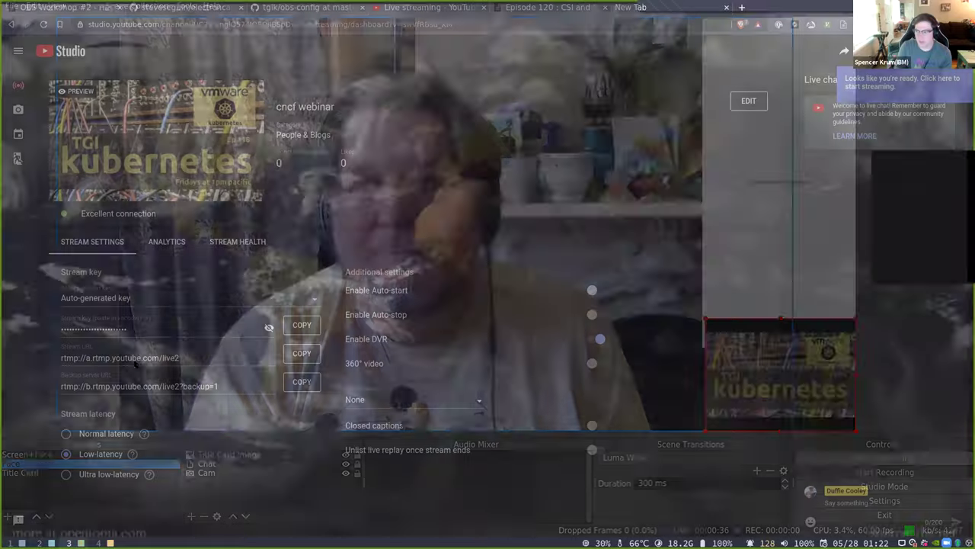
key("super+Left")
key("super+Left")
key("super+Left")
key("super+Left")
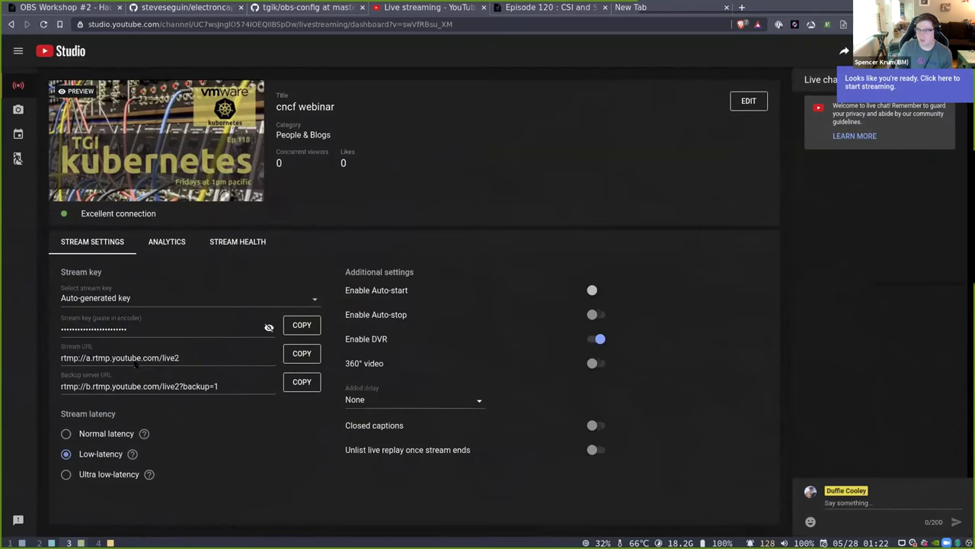
left_click(929, 516)
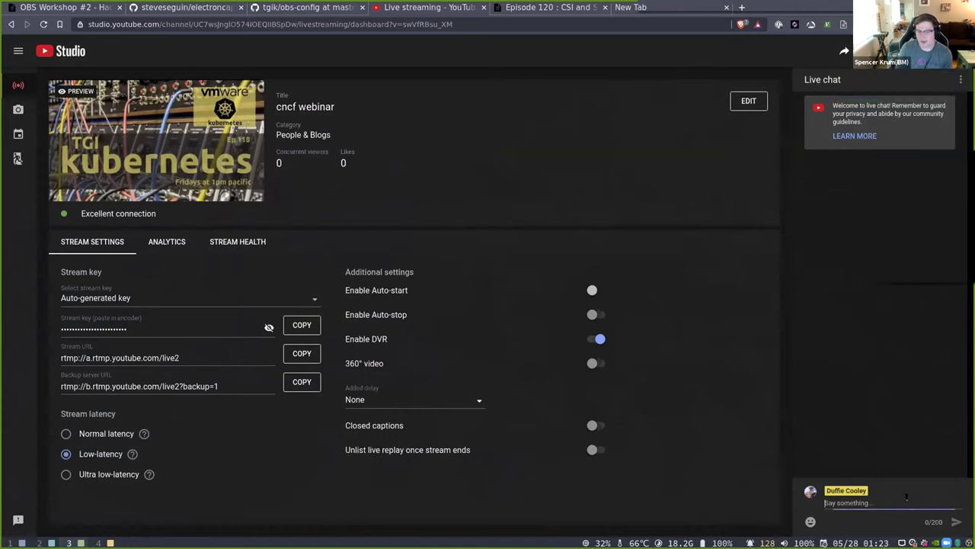
Copy the video ID swVfRBsu_XM from the live dashboard's address and return to OBS.
double_click(418, 23)
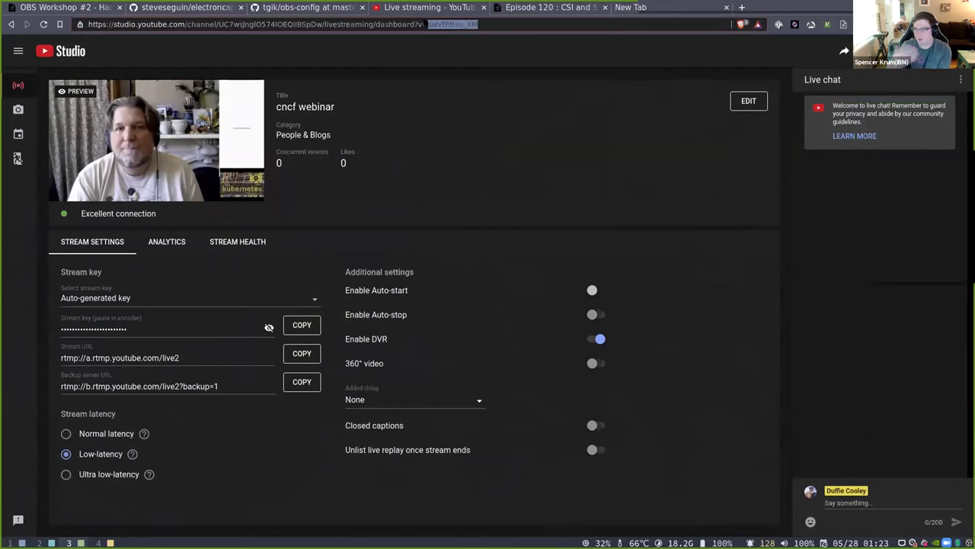
right_click(451, 27)
left_click(468, 66)
key("super+1")
key("super+2")
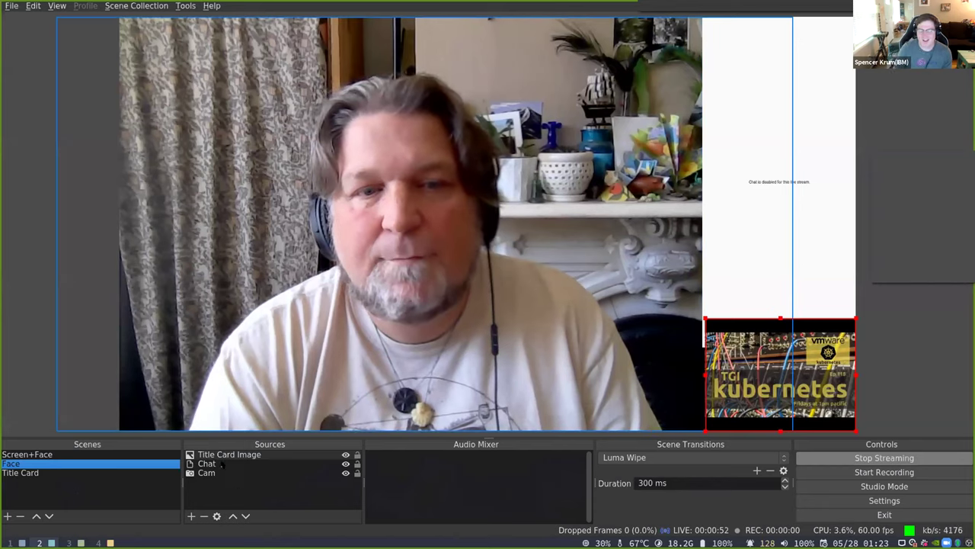
Replace the video ID in the Chat source's URL with swVfRBsu_XM, save it, and recheck the source's properties.
double_click(206, 463)
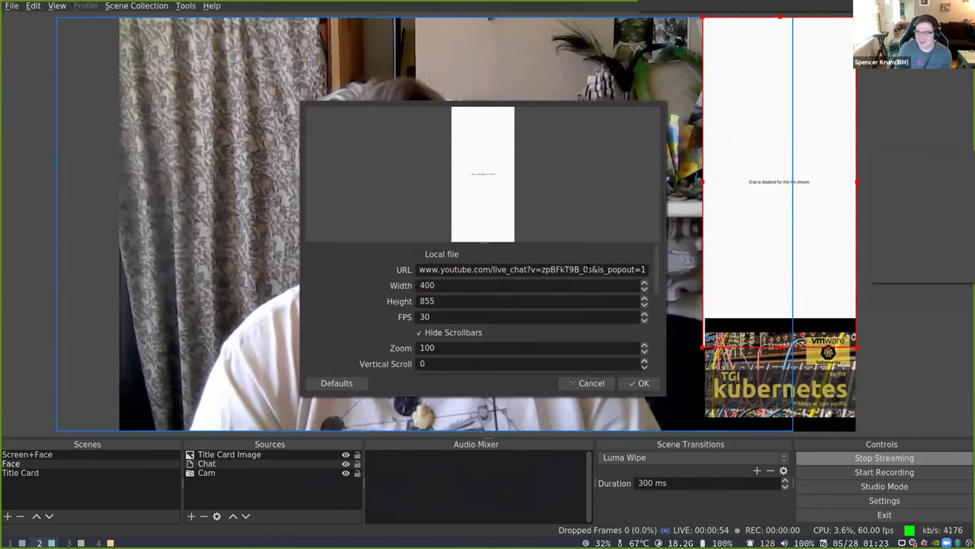
key("BackSpace")
key("BackSpace")
key("BackSpace")
key("BackSpace")
key("BackSpace")
key("BackSpace")
key("BackSpace")
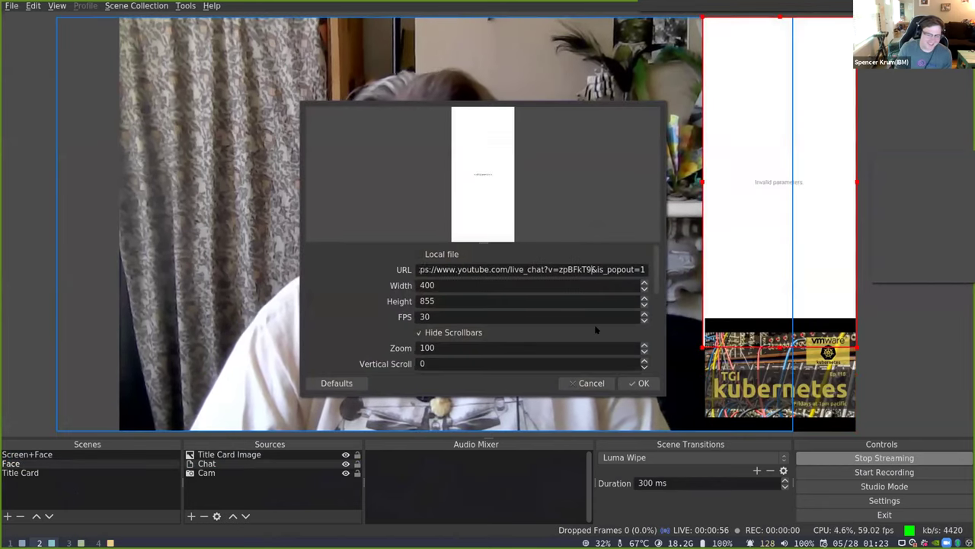
key("BackSpace")
key("BackSpace")
key("BackSpace")
key("BackSpace")
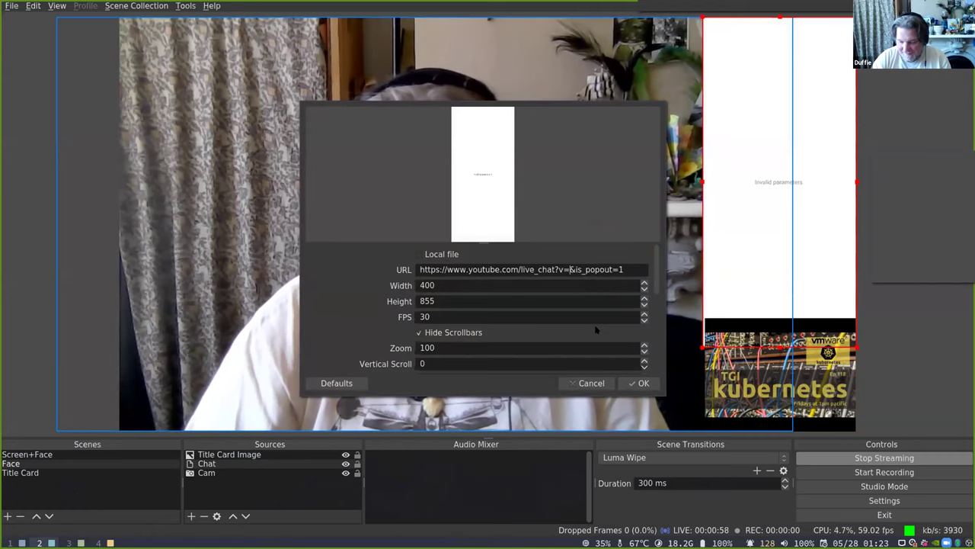
key("ctrl+v")
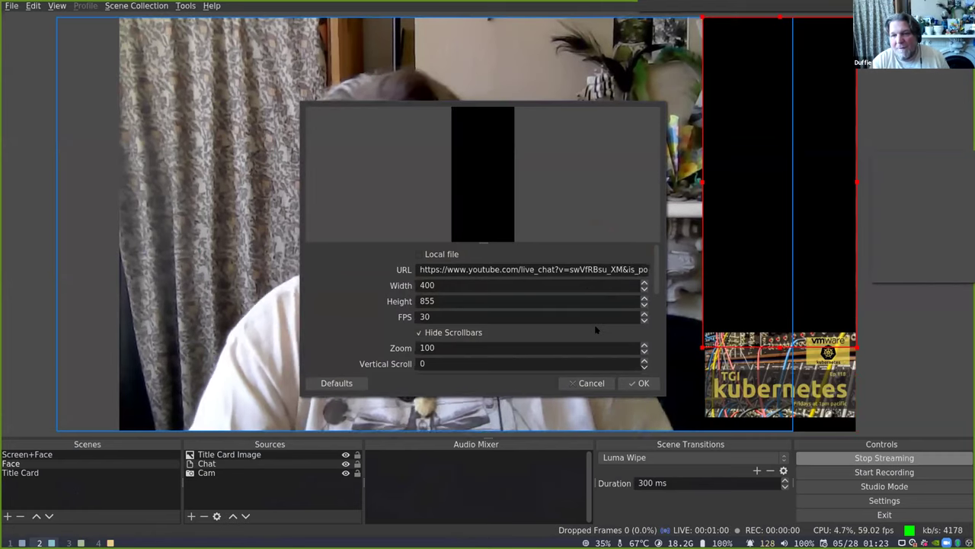
left_click(640, 382)
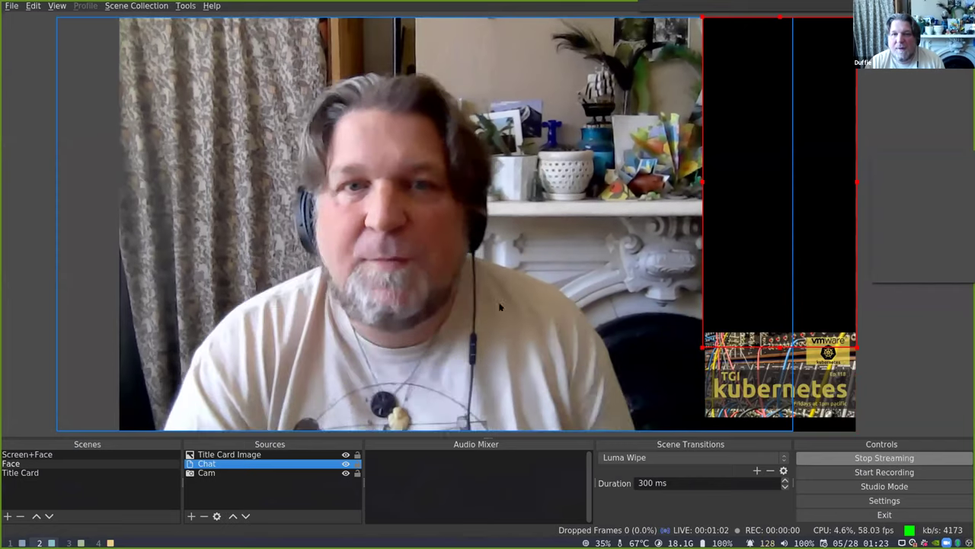
double_click(217, 464)
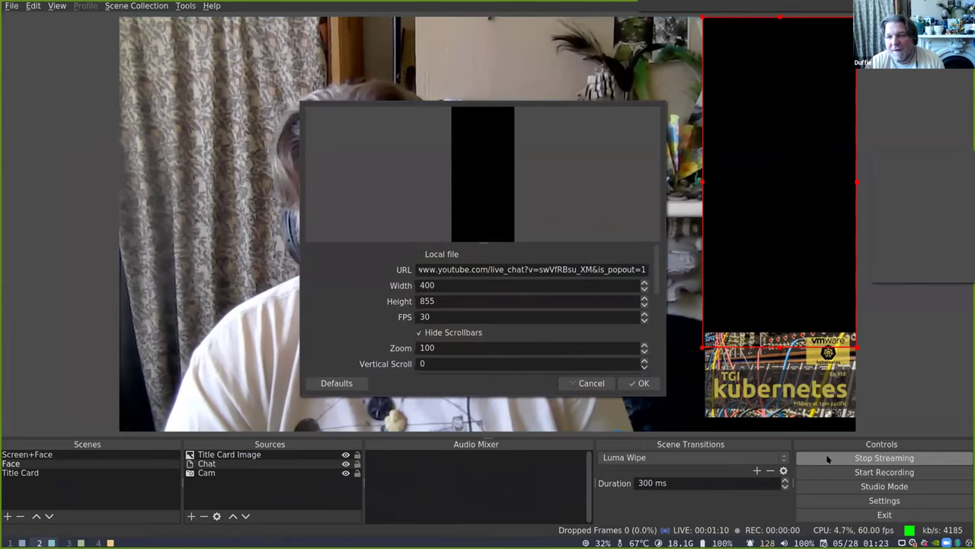
left_click(640, 383)
Switch to the YouTube Studio dashboard in the browser and post "This" once and "testing" twice in the live chat.
key("super+3")
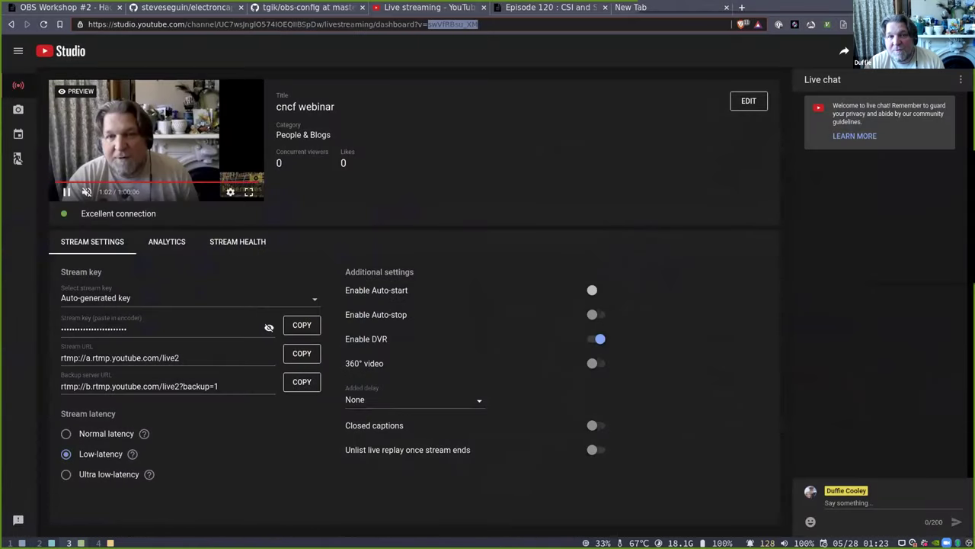
left_click(882, 502)
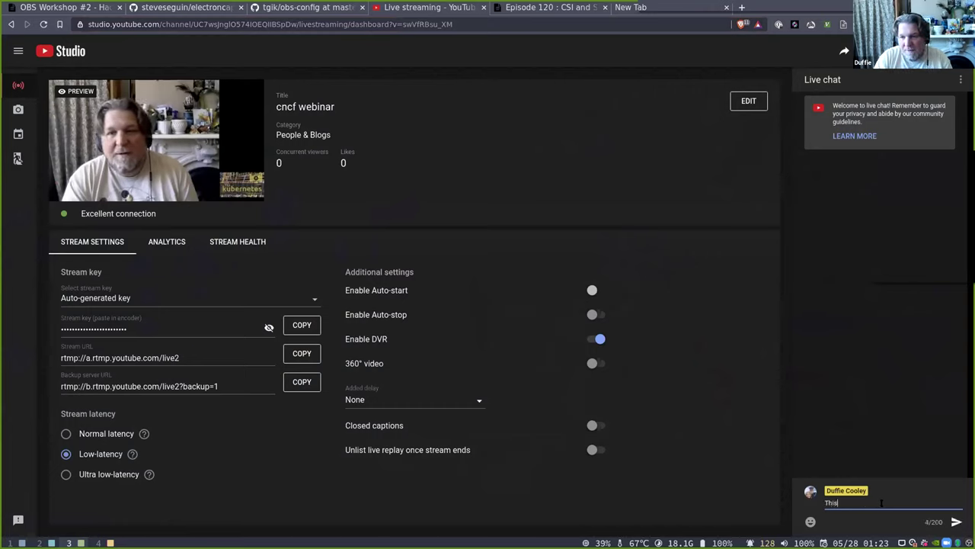
type("This")
key("Return")
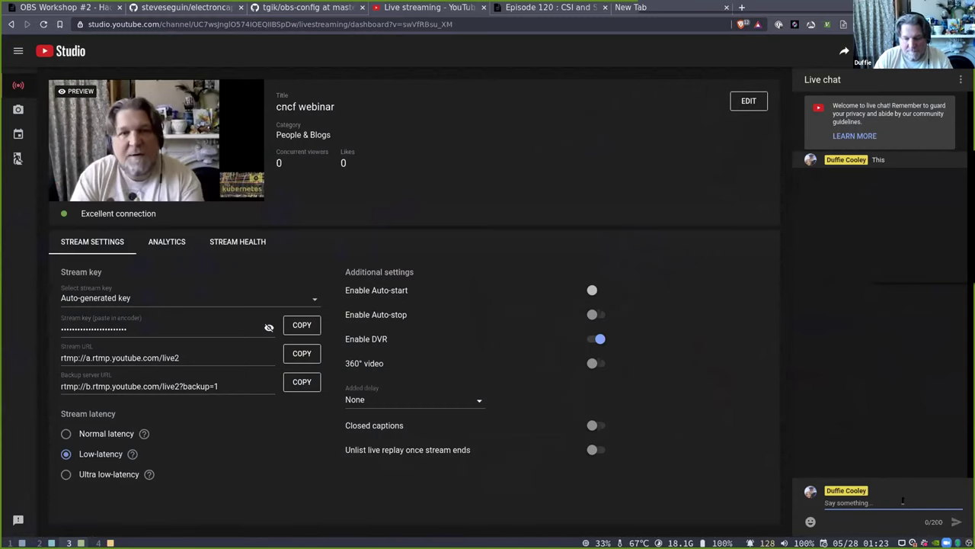
key("Return")
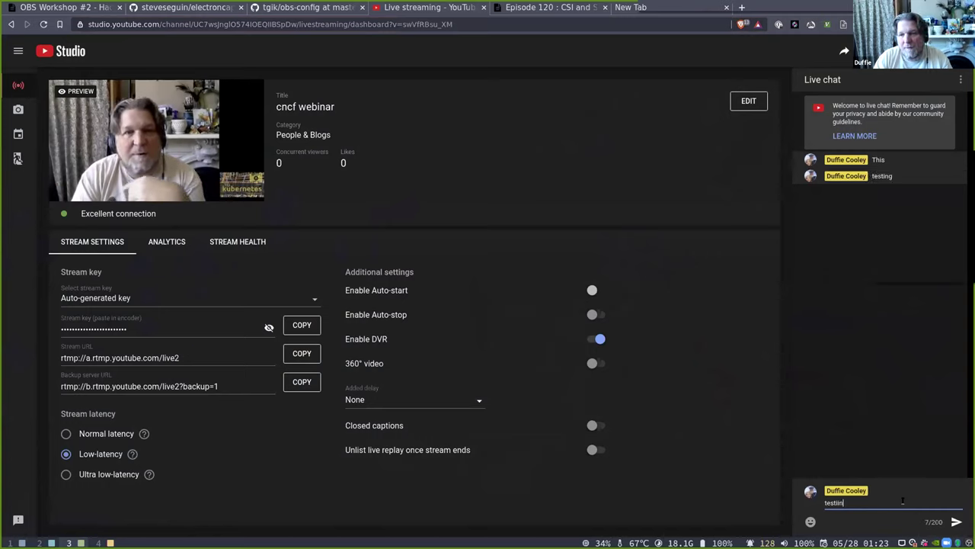
type("testing")
key("Return")
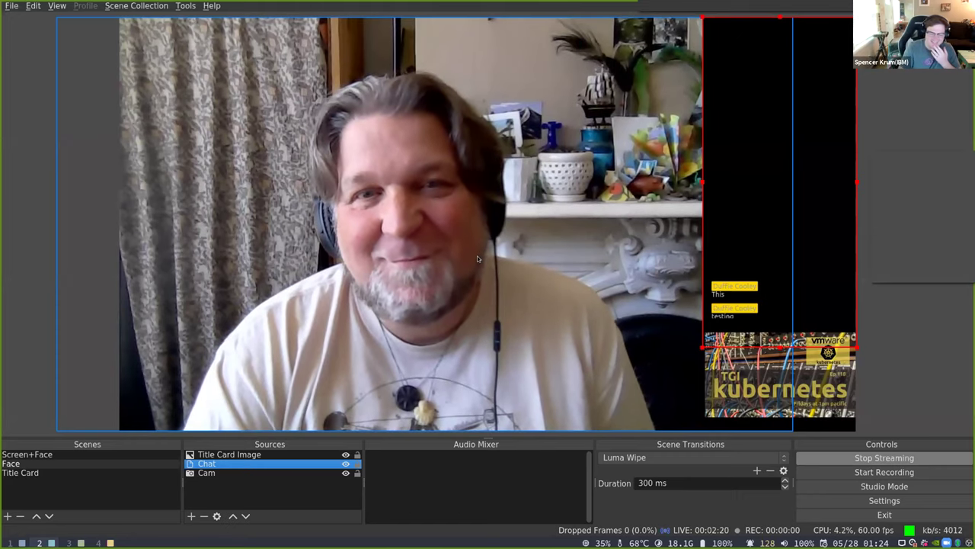
Compare the stream preview and live chat messages on the YouTube dashboard, and return to the Face scene in OBS.
key("super+3")
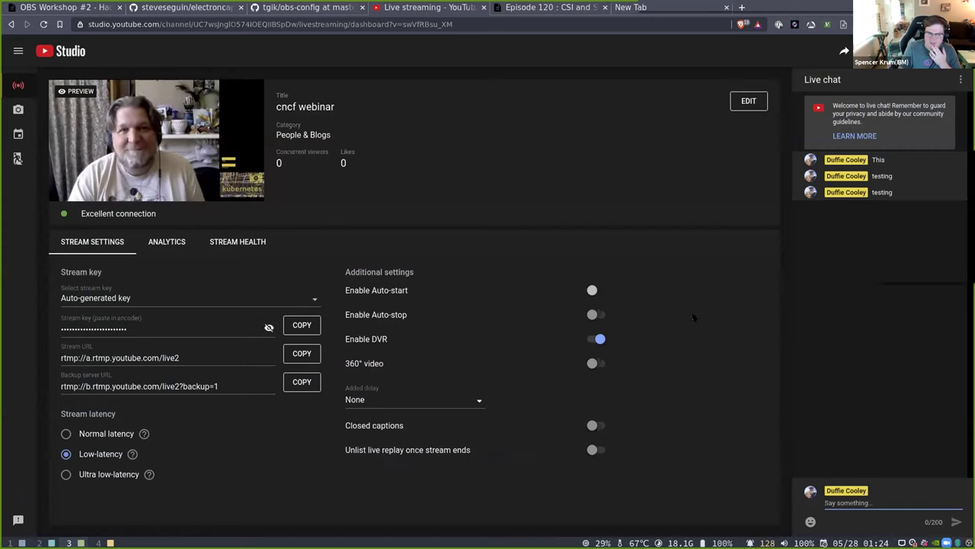
key("ctrl+alt+Right")
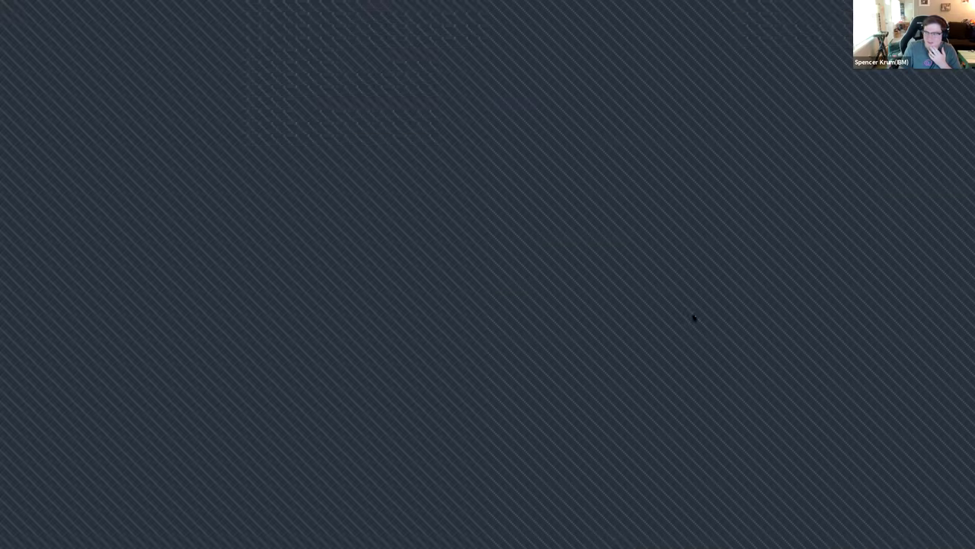
key("ctrl+alt+Right")
key("ctrl+alt+Right")
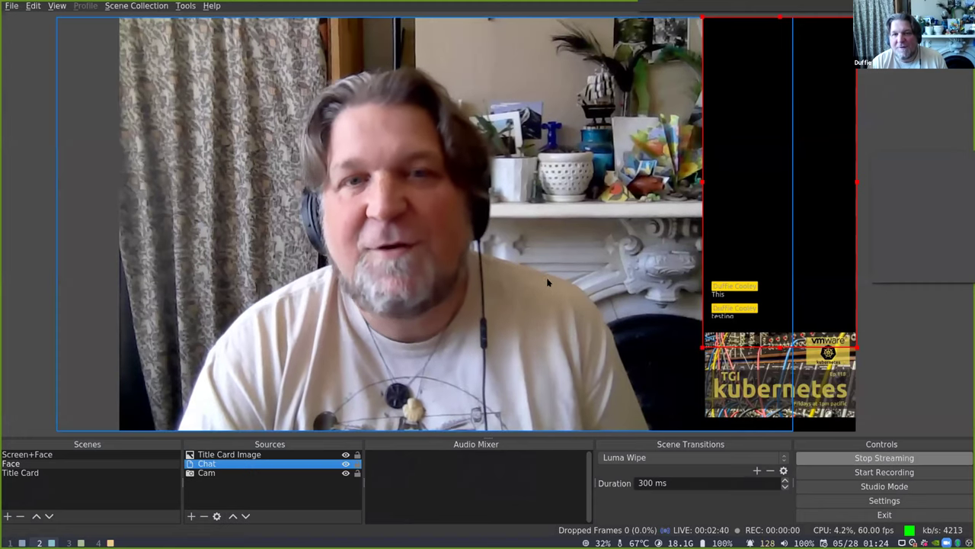
Inspect the Chat source's properties from the preview and close them without changes.
right_click(533, 324)
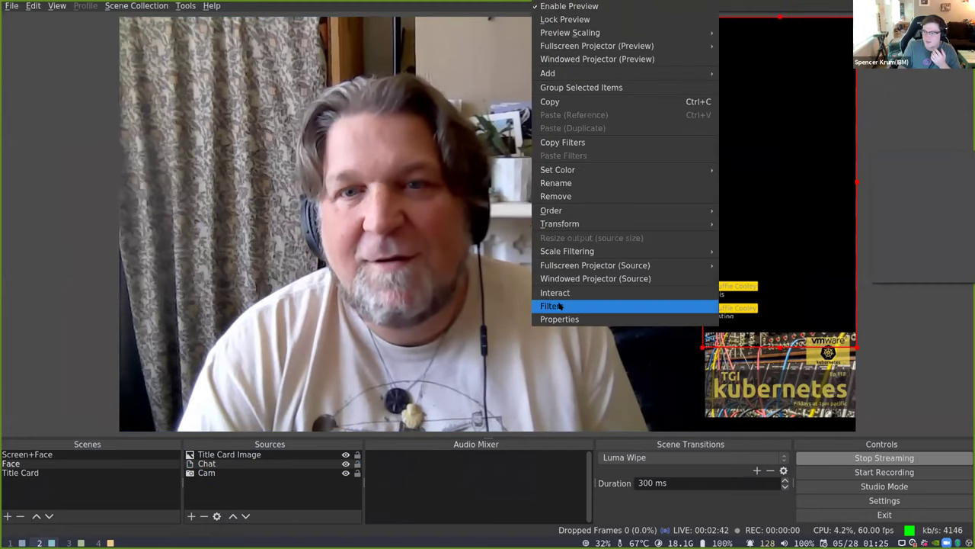
left_click(562, 319)
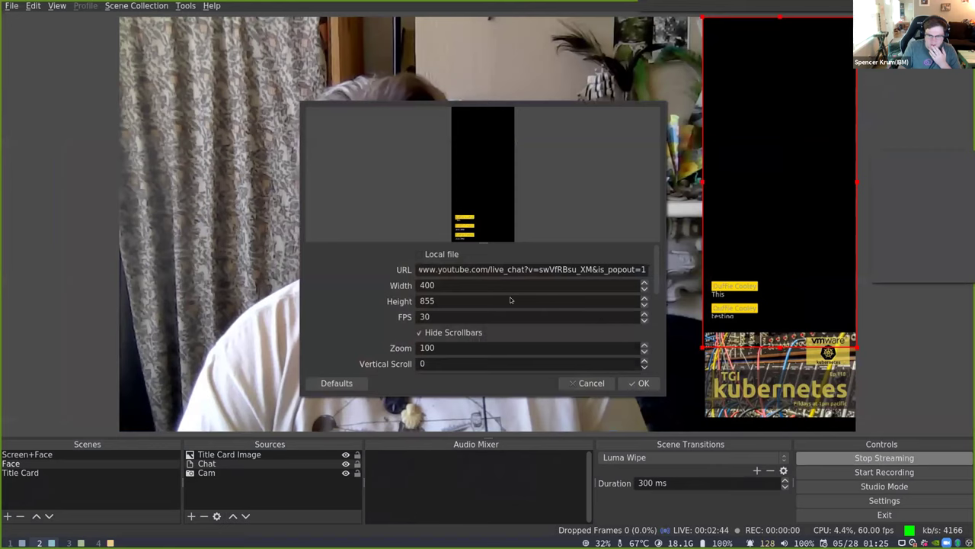
left_click(591, 383)
Select the camera source in the preview, view its audio/video and effect filters, and close the filter window.
left_click(529, 404)
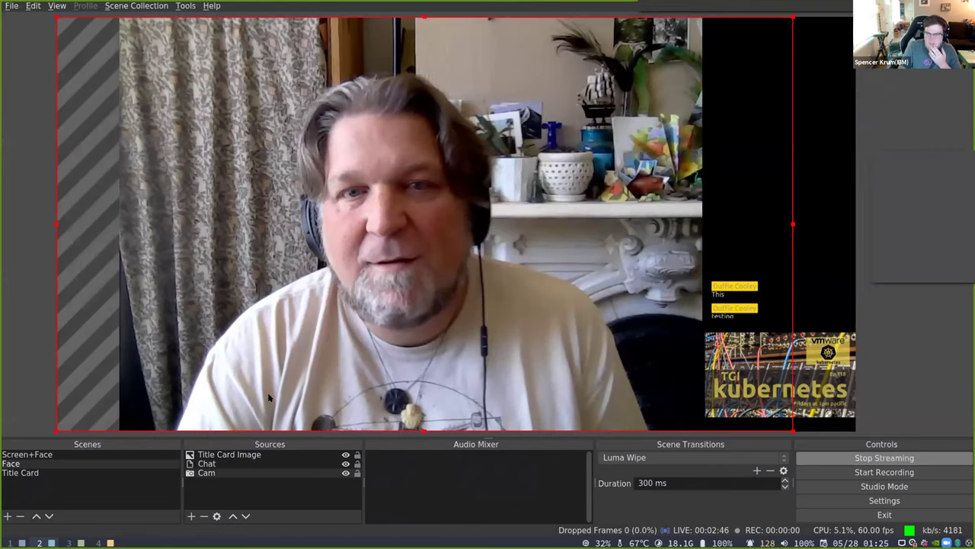
right_click(291, 343)
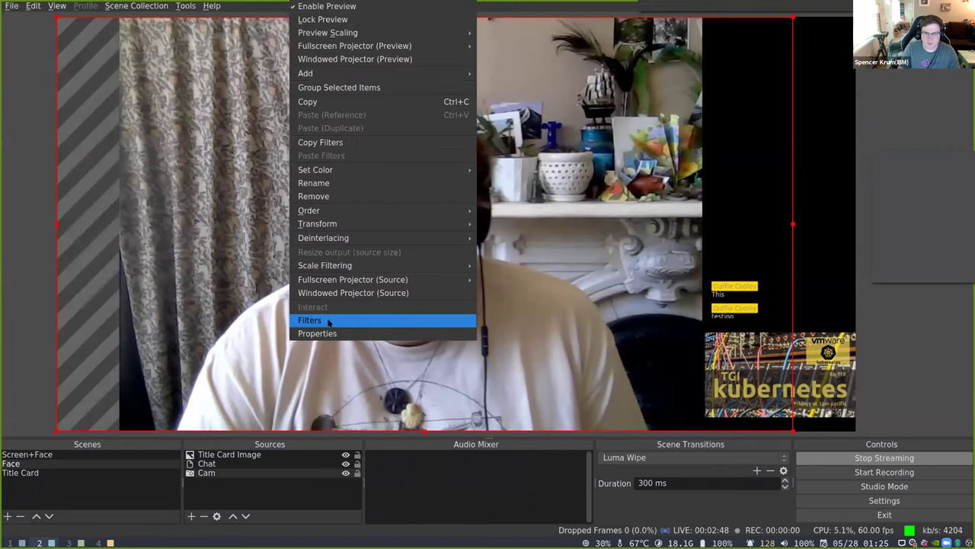
left_click(313, 321)
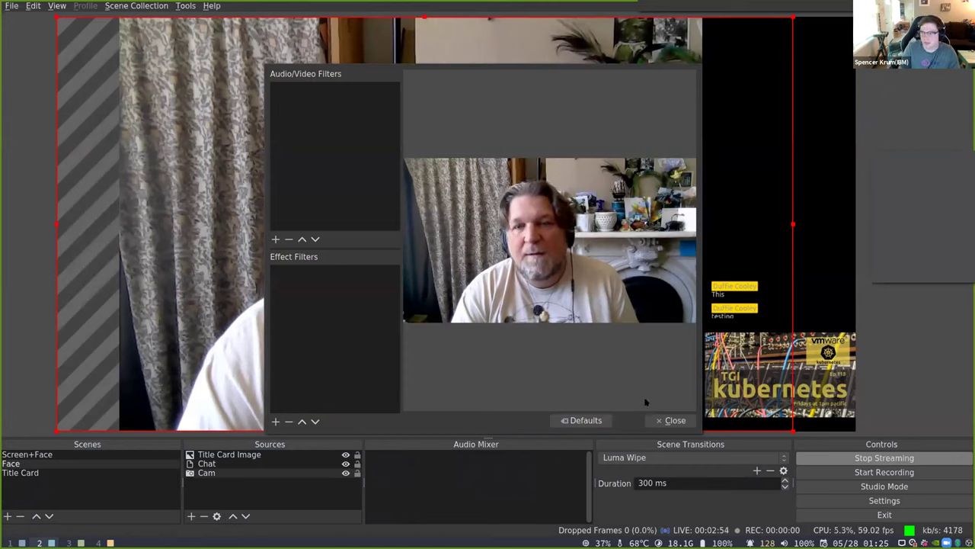
left_click(671, 420)
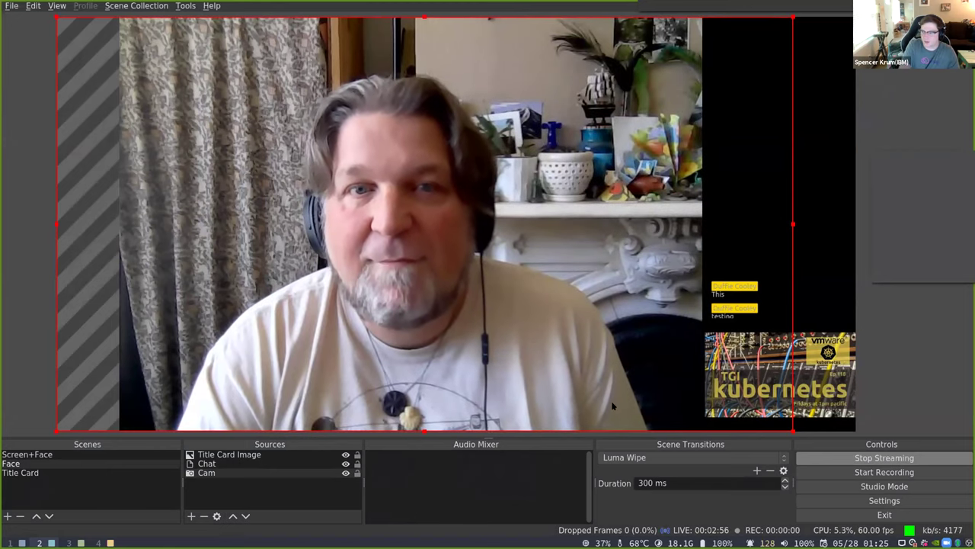
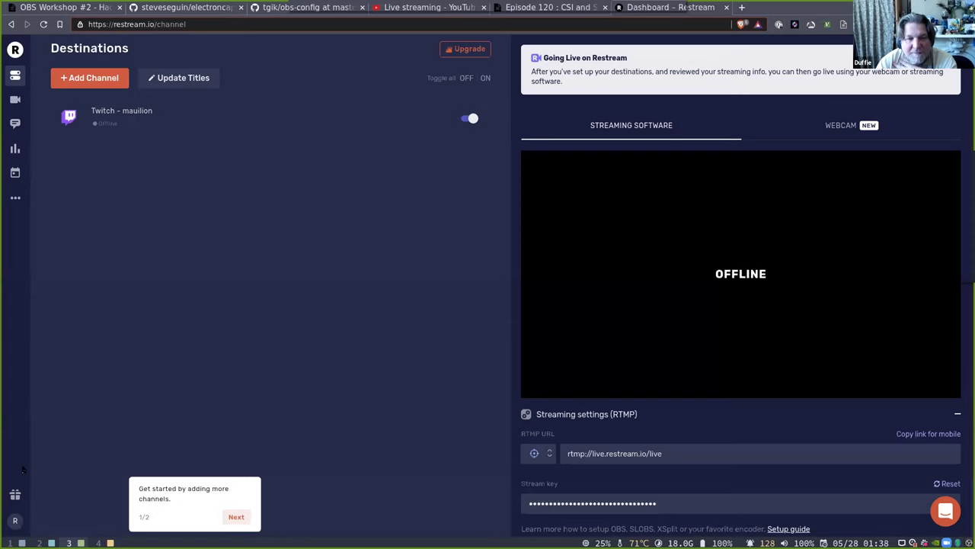
Return to OBS, review the streaming Output settings, close the settings and stop the stream.
key("super+2")
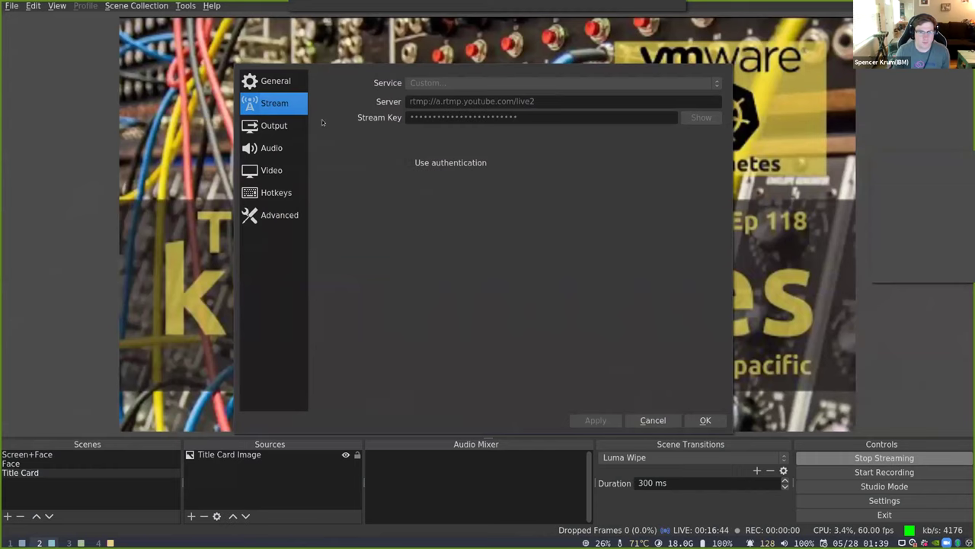
left_click(280, 127)
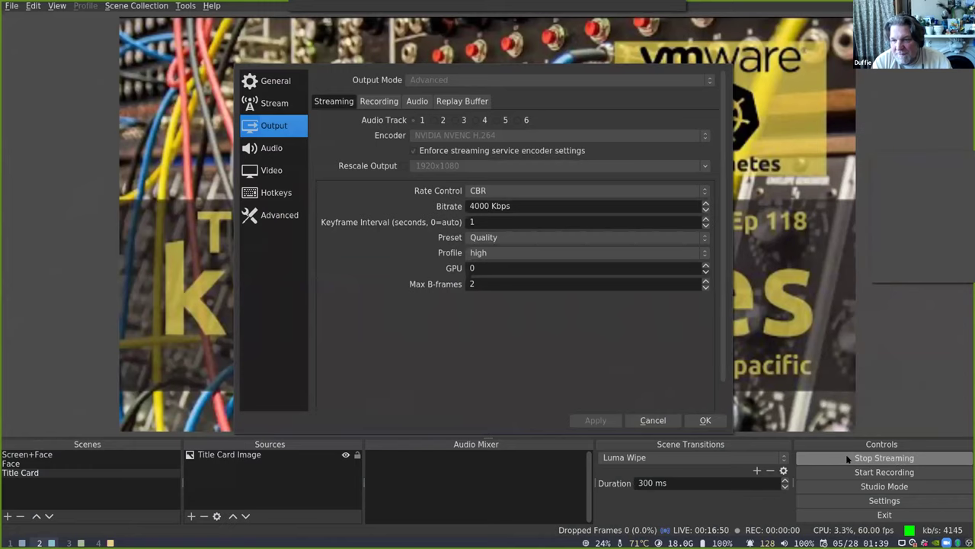
left_click(704, 419)
left_click(888, 458)
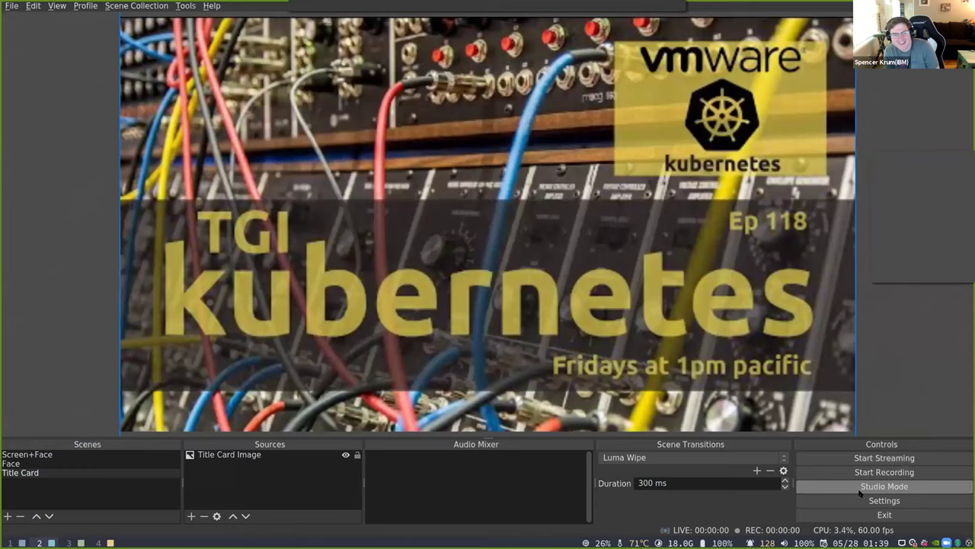
Open the Output settings, switch the output mode to Simple, and view the available streaming encoders.
left_click(884, 502)
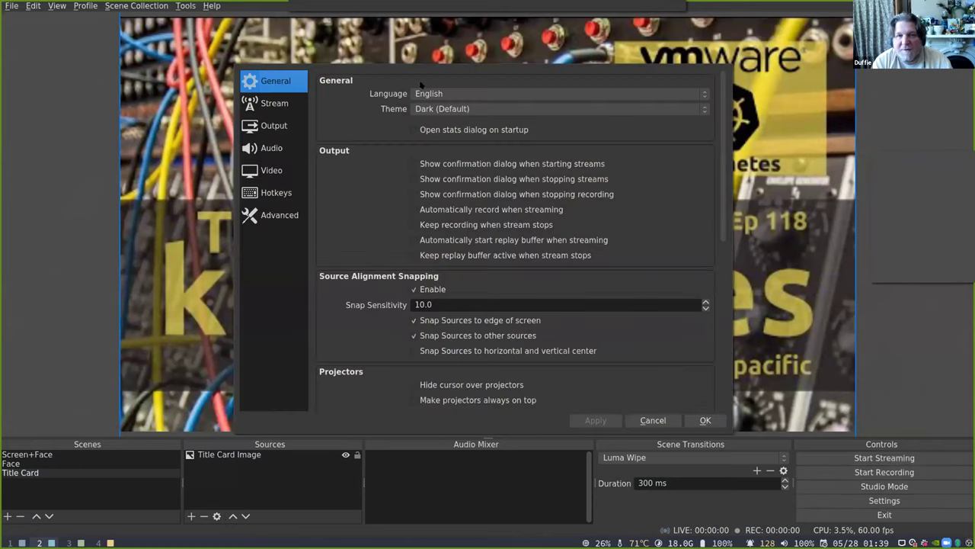
left_click(266, 127)
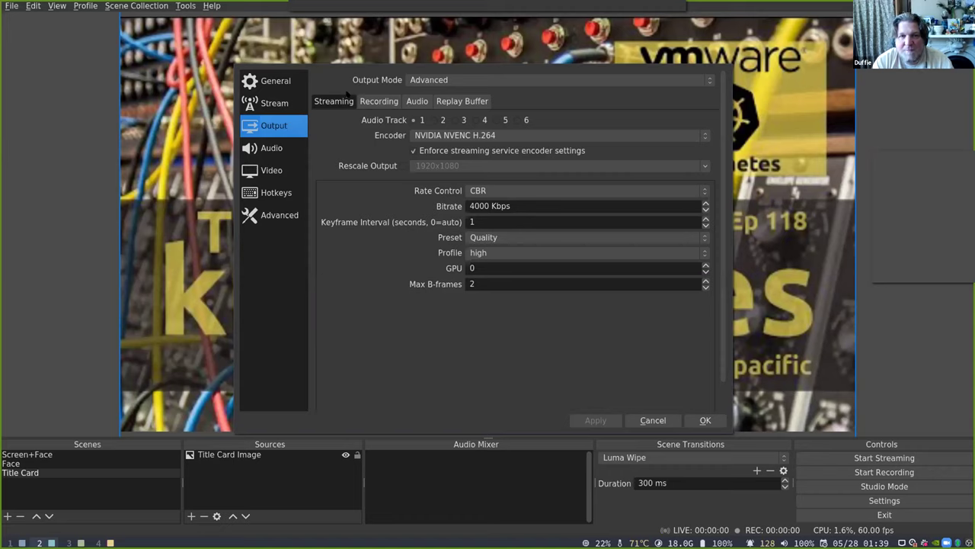
left_click(466, 78)
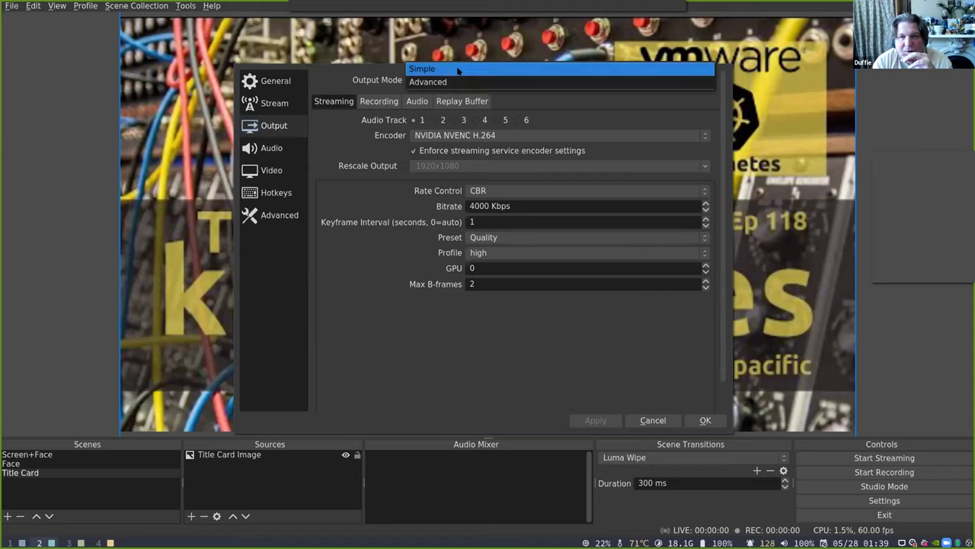
left_click(459, 70)
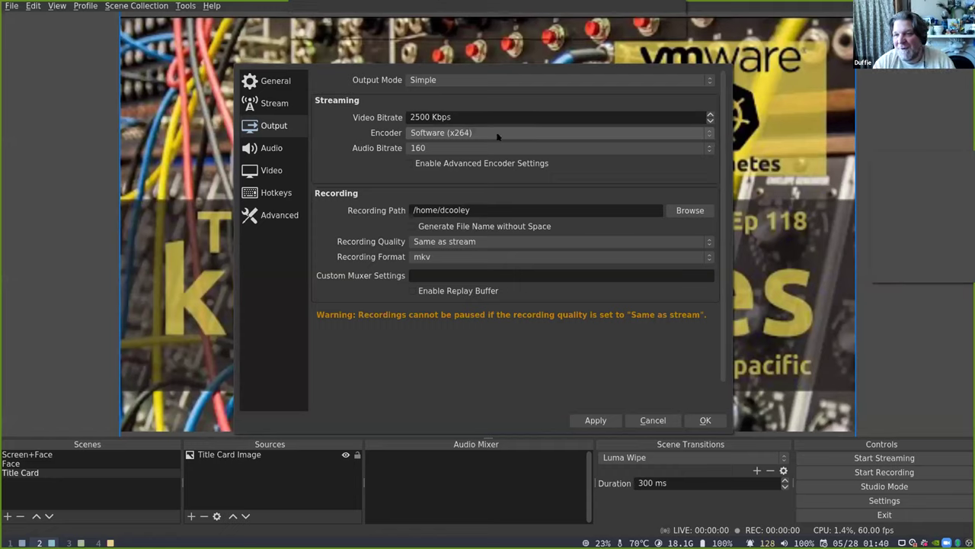
left_click(538, 134)
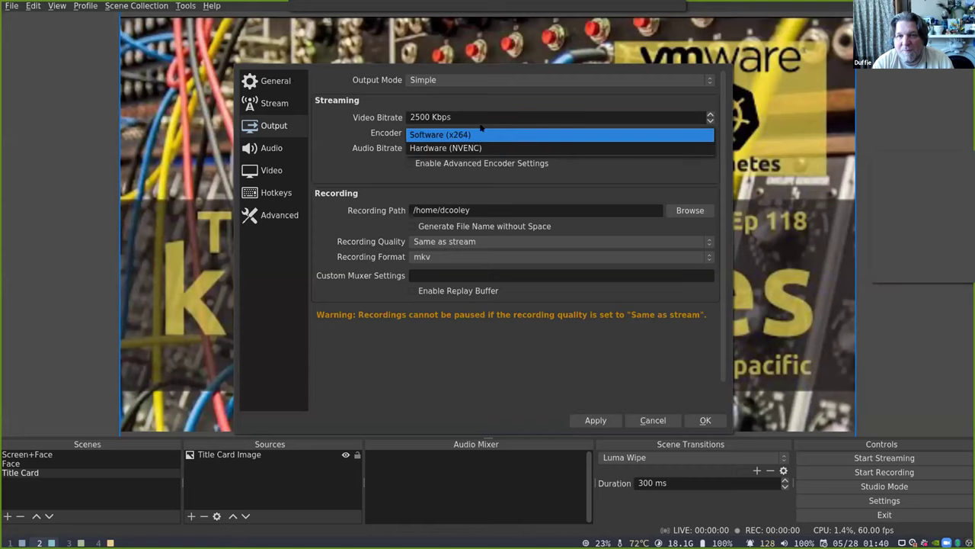
Switch the output mode back to Advanced, view its streaming encoder options, and close the settings without saving.
left_click(464, 79)
left_click(464, 79)
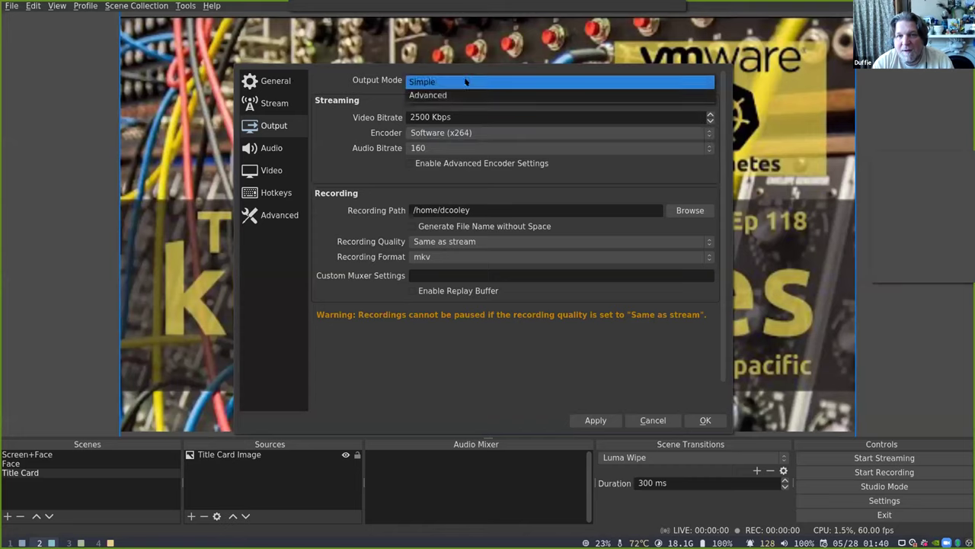
left_click(460, 94)
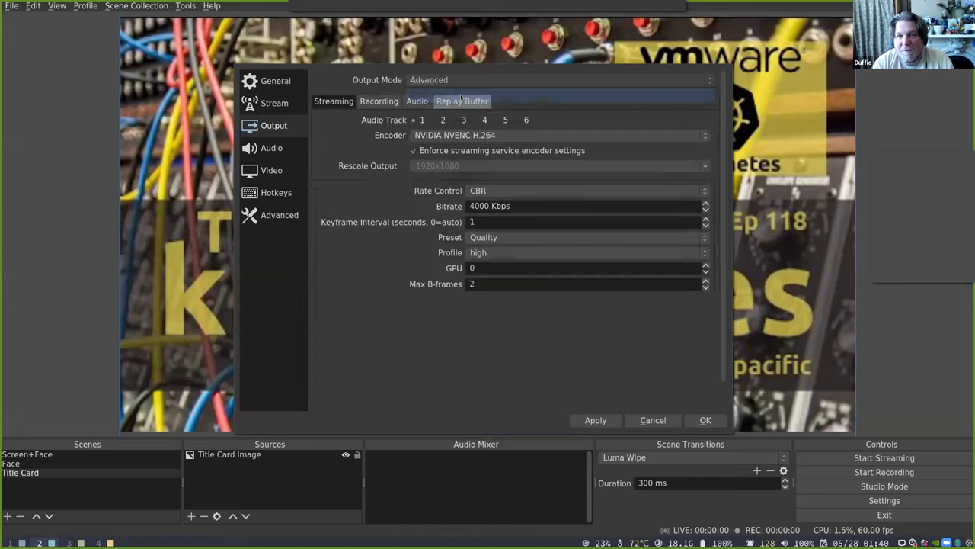
left_click(504, 134)
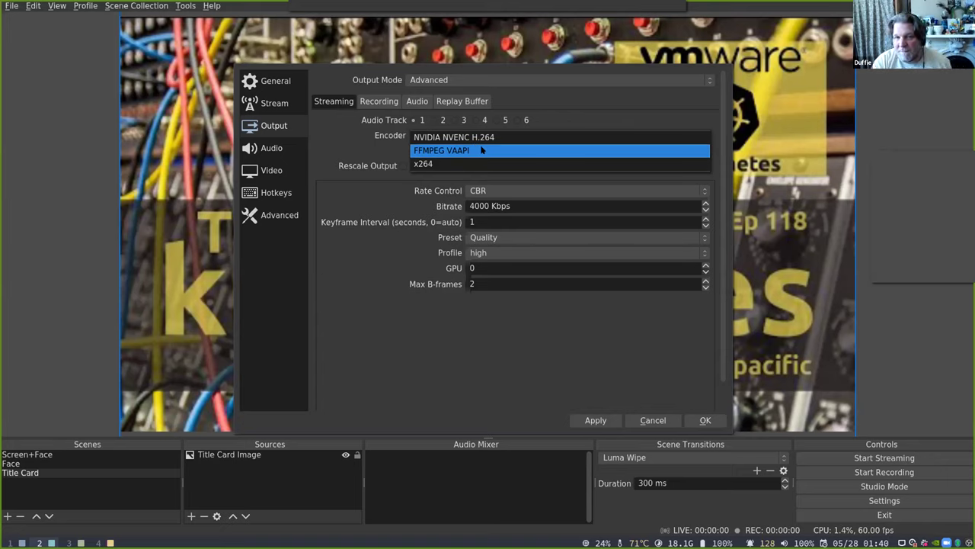
left_click(341, 135)
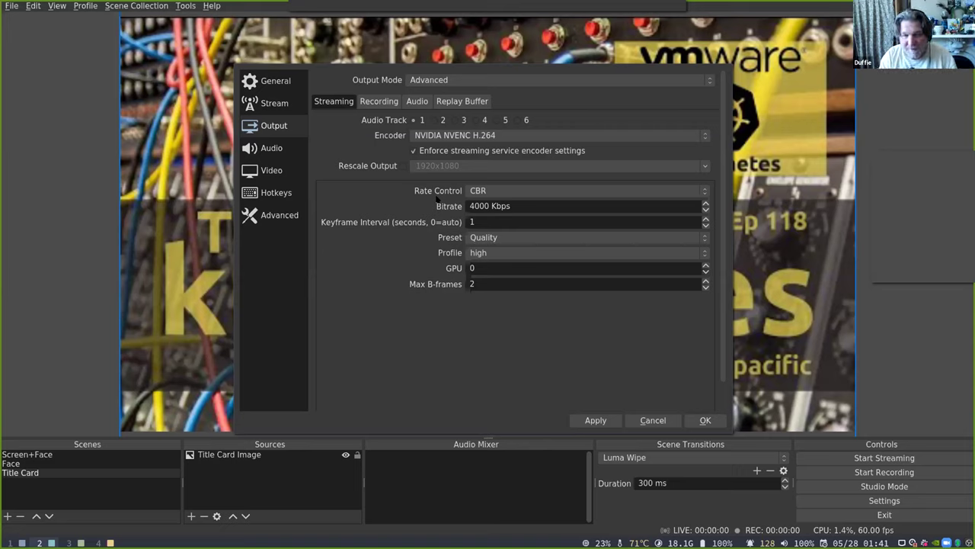
key("super+Left")
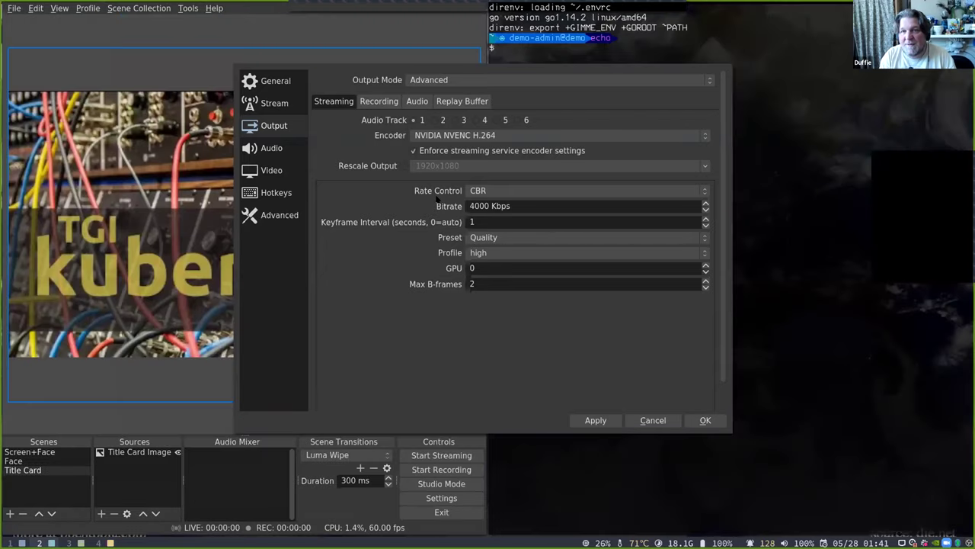
left_click(641, 423)
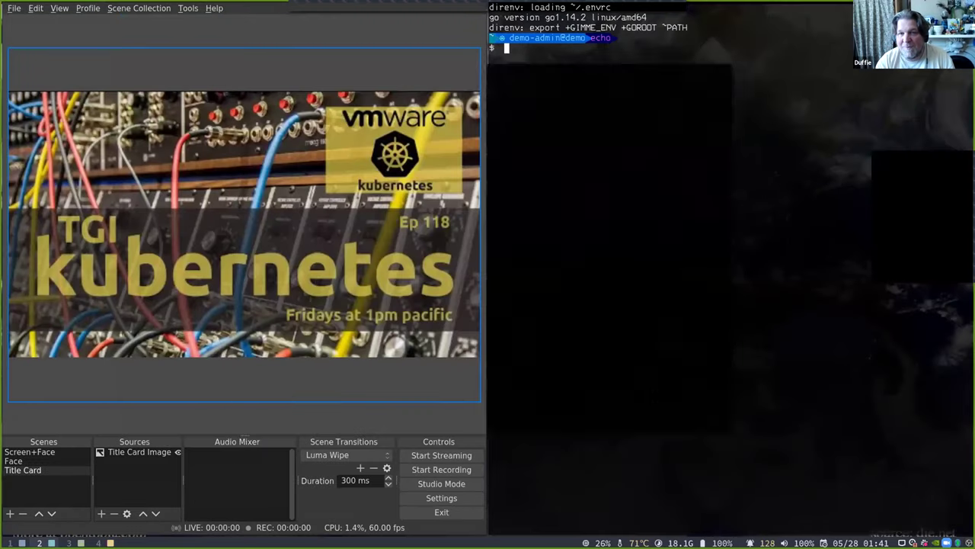
Run vdpauinfo in the terminal and go back to the start of its output.
key("Return")
key("Return")
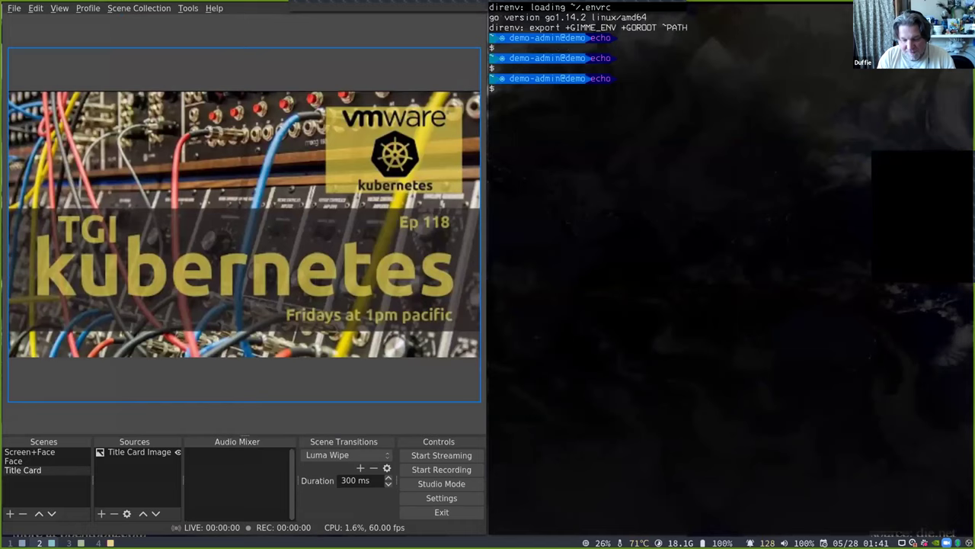
type("vdpauinfo")
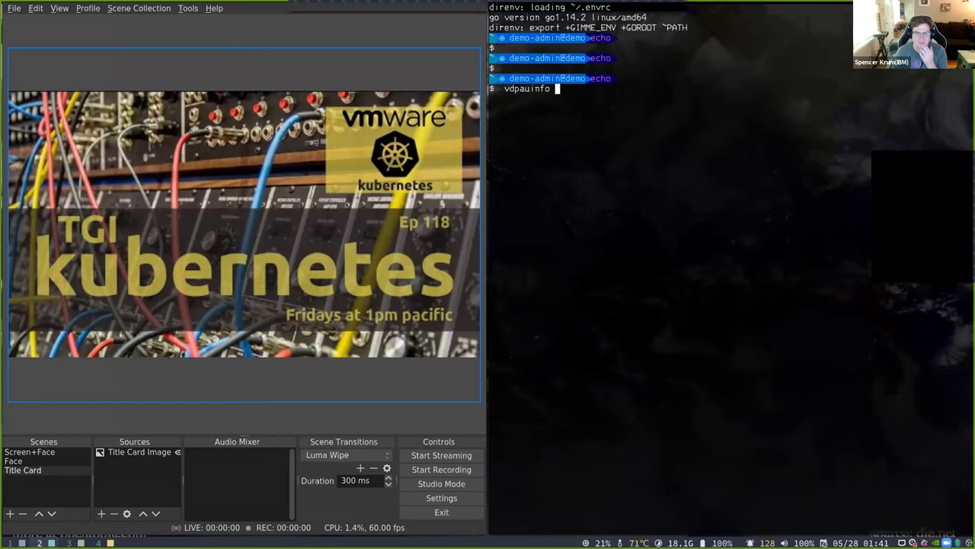
key("Return")
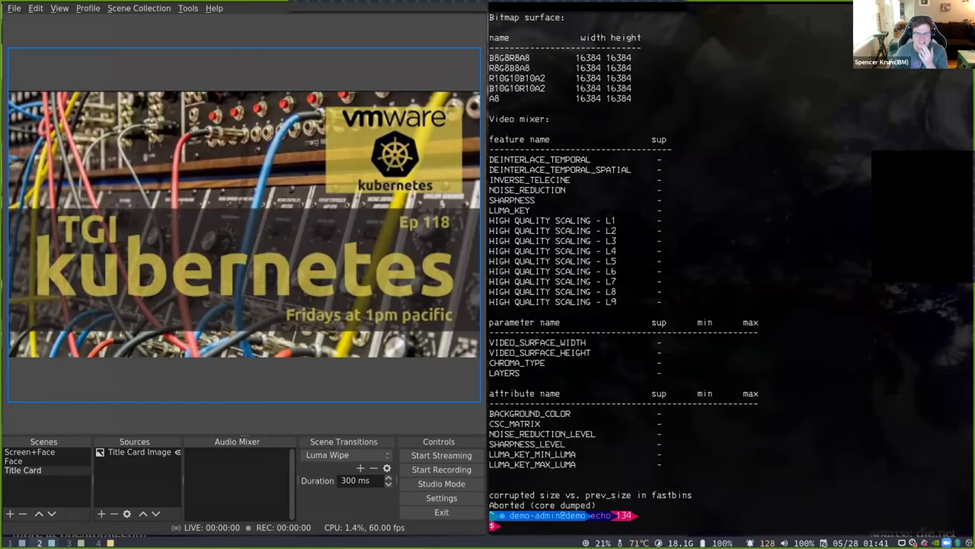
scroll(623, 266, "up", 10)
scroll(624, 267, "up", 10)
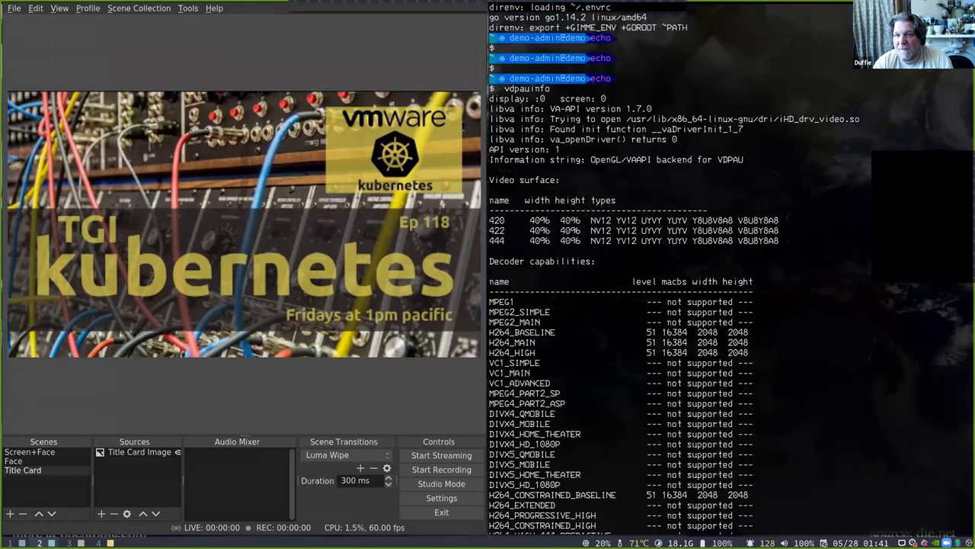
Highlight the vdpauinfo command in the terminal, and view the system's Intel/NVIDIA graphics switching options without changing them.
double_click(514, 89)
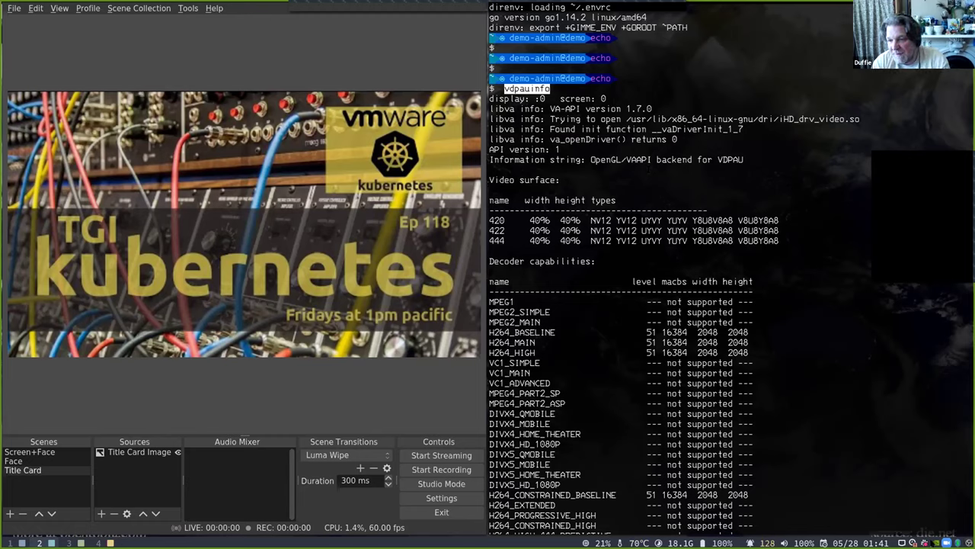
left_click(931, 542)
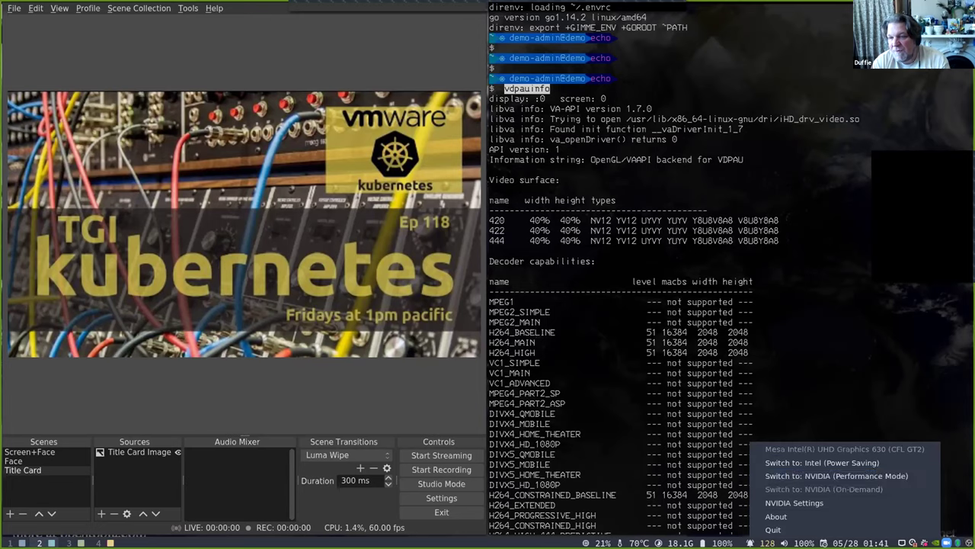
left_click(884, 373)
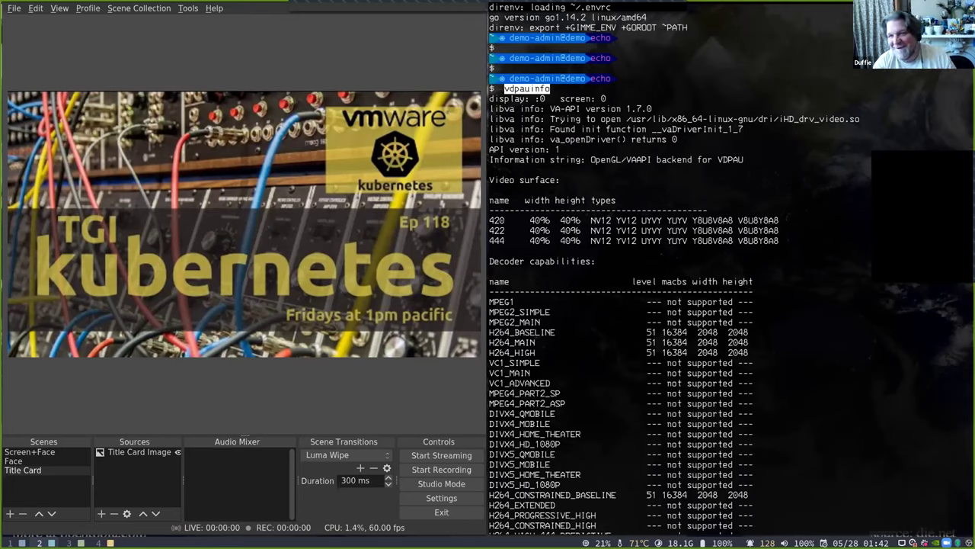
Examine the vdpauinfo output, highlighting the video driver file and backend information string and reading through the decoder capabilities and surface tables.
double_click(515, 88)
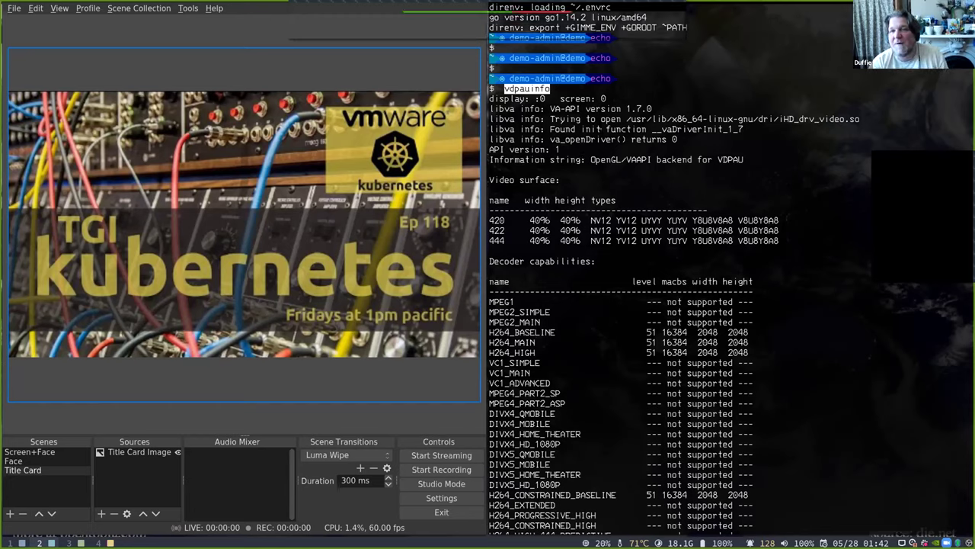
double_click(592, 118)
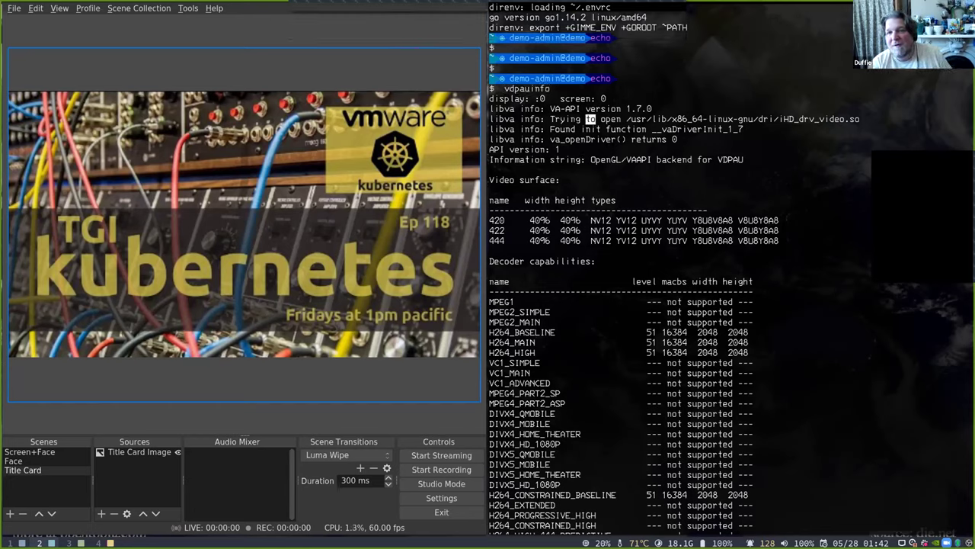
left_click_drag(587, 159, 740, 160)
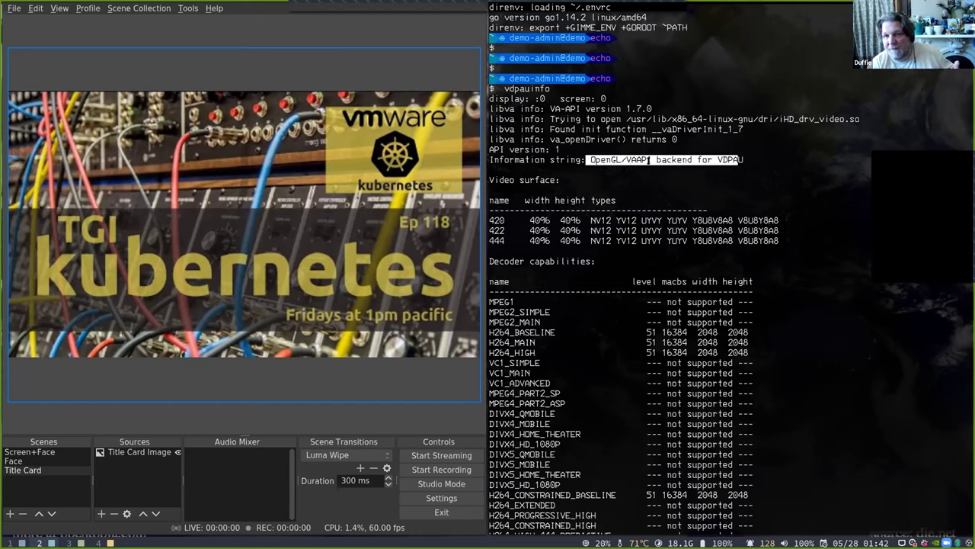
left_click_drag(781, 119, 861, 120)
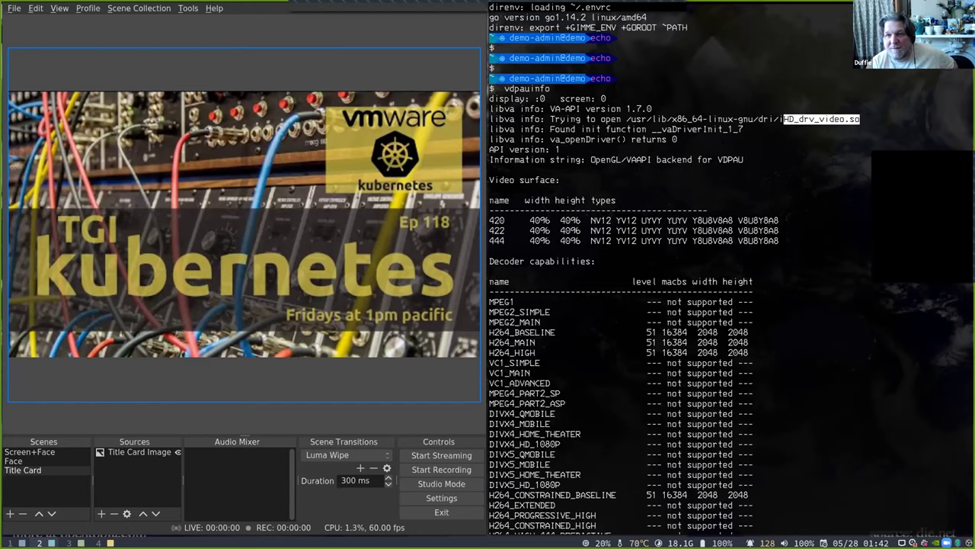
scroll(861, 119, "down", 6)
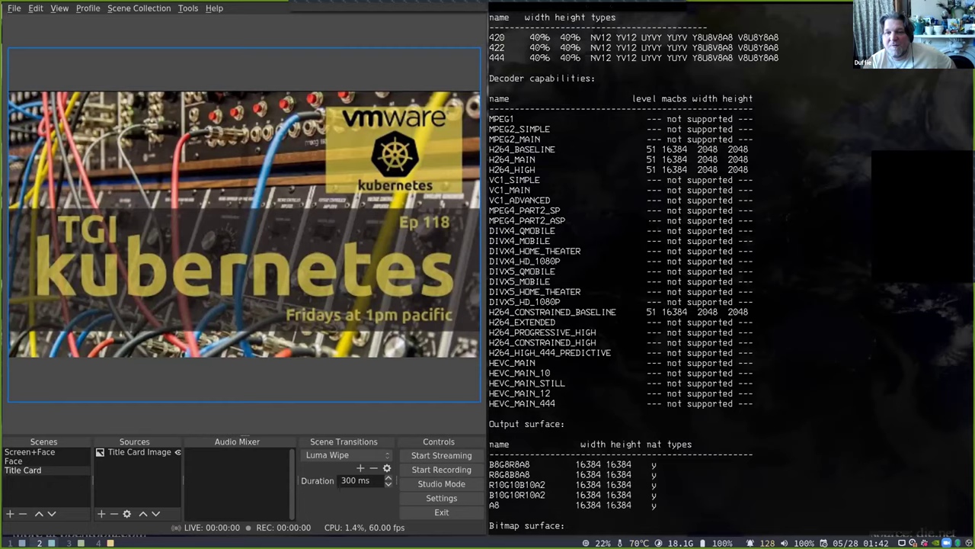
scroll(861, 119, "down", 14)
scroll(860, 119, "up", 13)
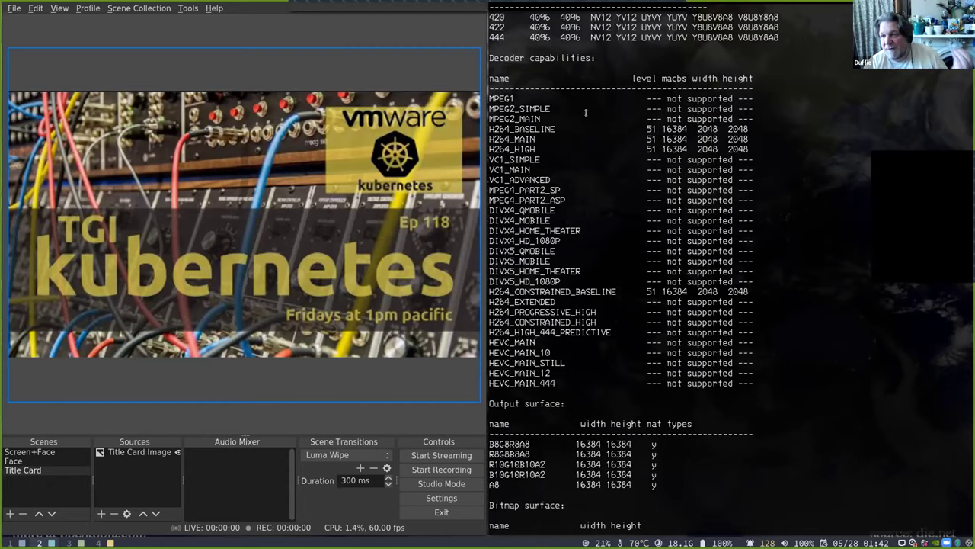
scroll(586, 112, "down", 8)
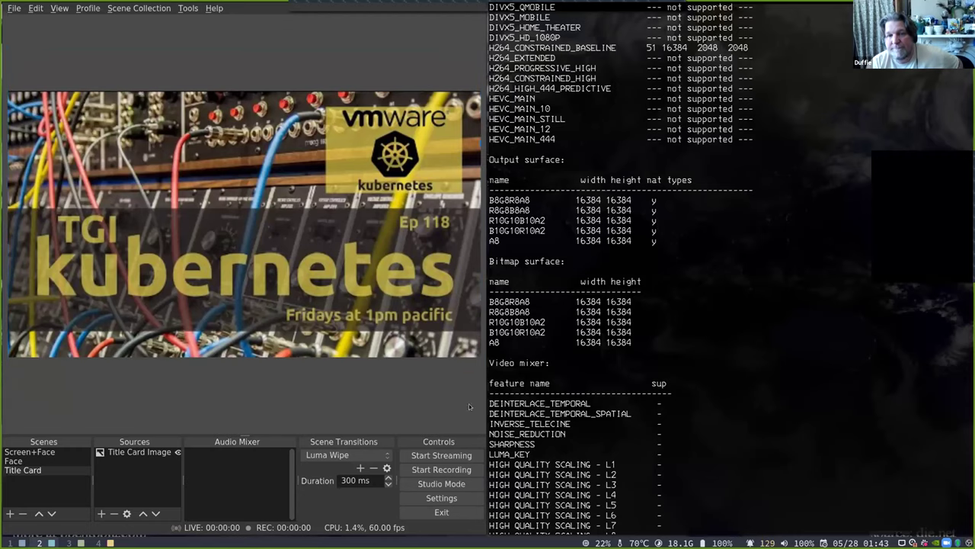
Set the streaming keyframe interval to 0 (auto) in the OBS Output settings and save the change.
left_click(440, 497)
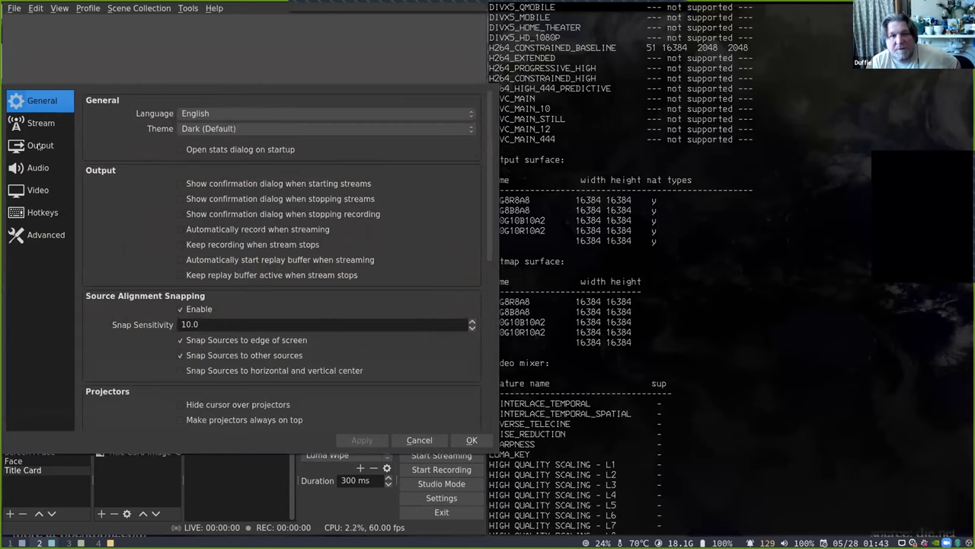
left_click(32, 169)
left_click(38, 145)
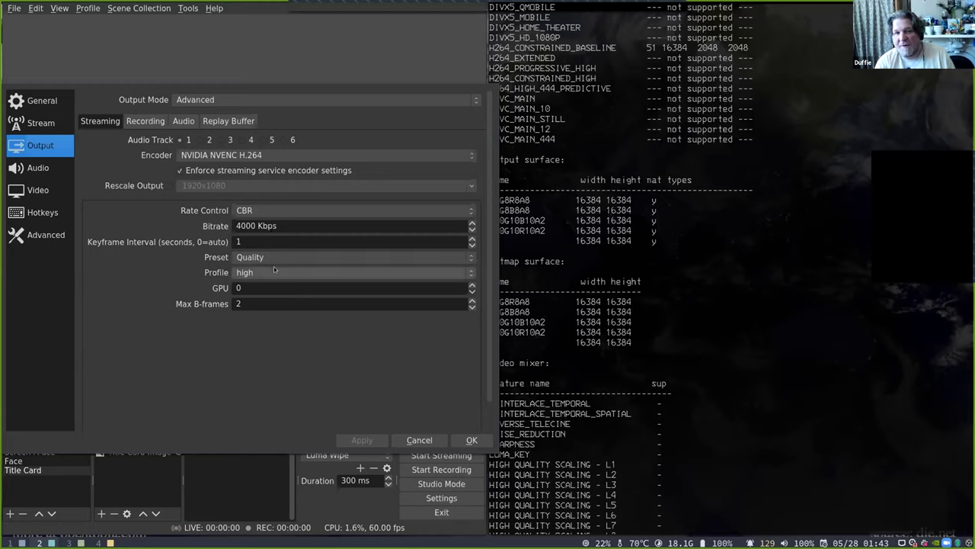
left_click(250, 242)
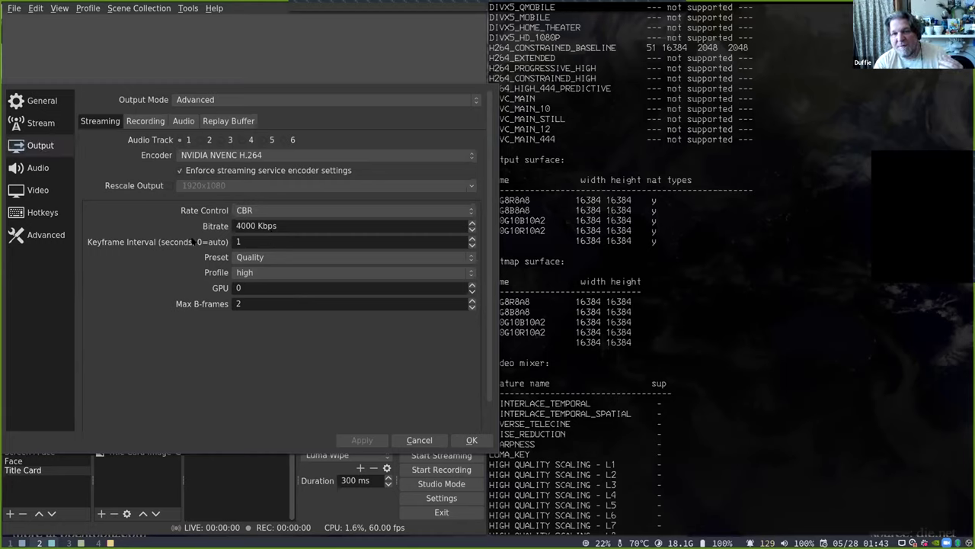
key("BackSpace")
type("0")
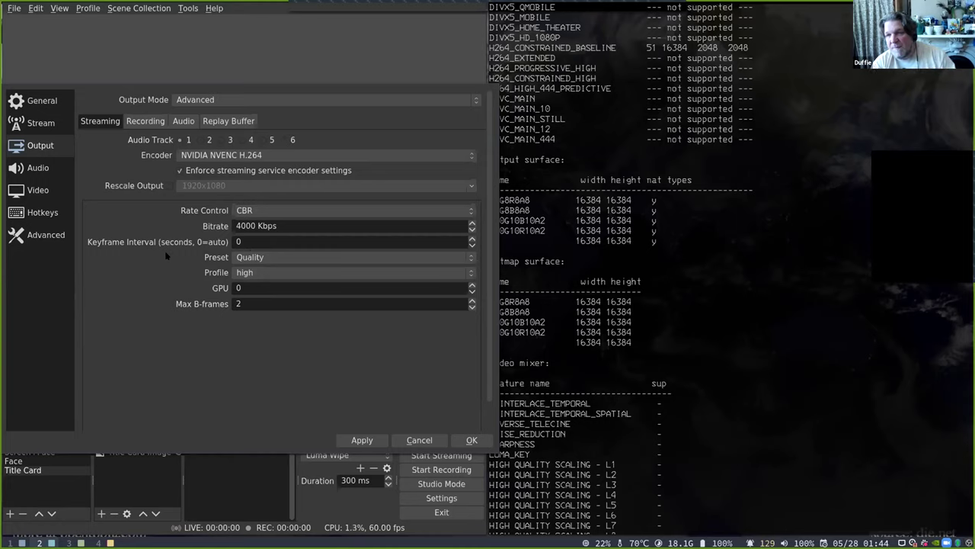
left_click(472, 441)
Start streaming from OBS, check the stream health on the YouTube live dashboard, and return to its stream settings.
left_click(449, 457)
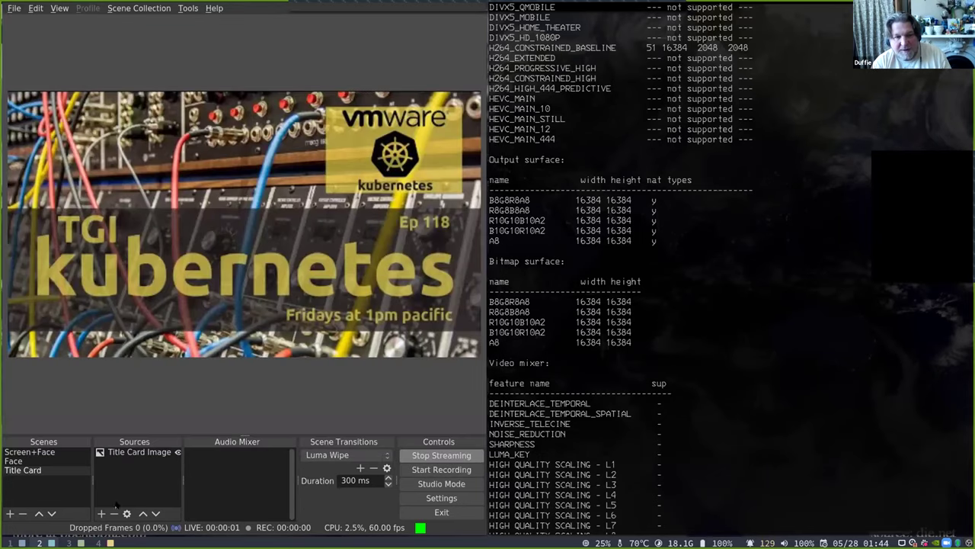
key("ctrl+alt+Right")
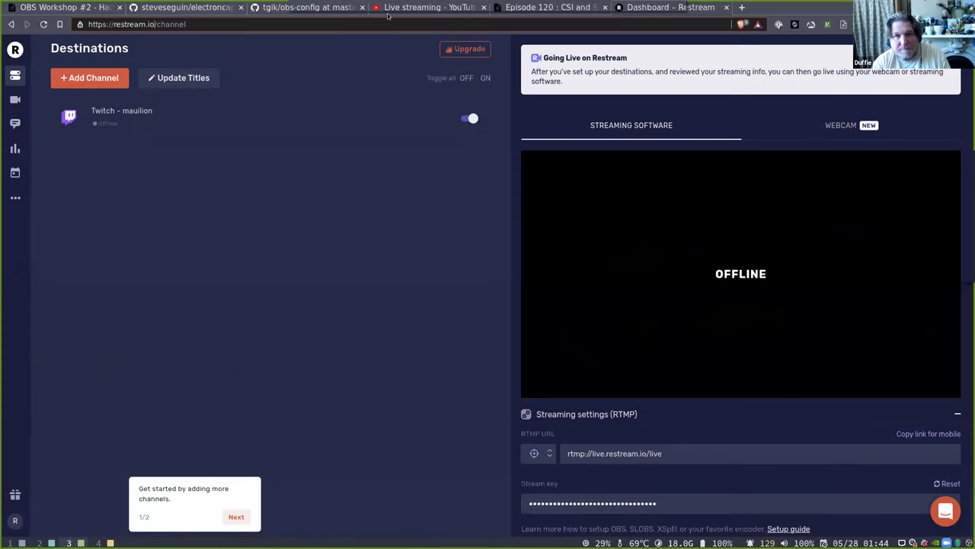
left_click(389, 12)
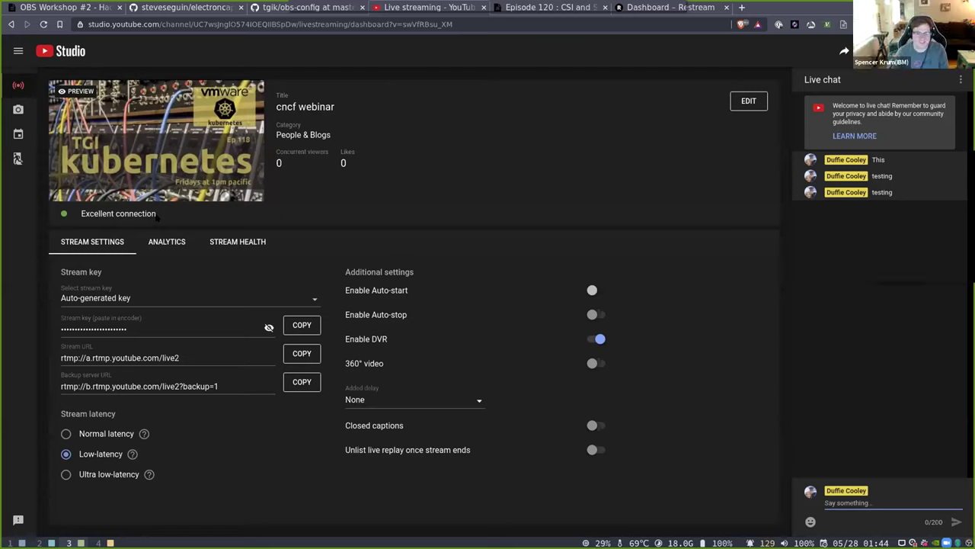
left_click(239, 241)
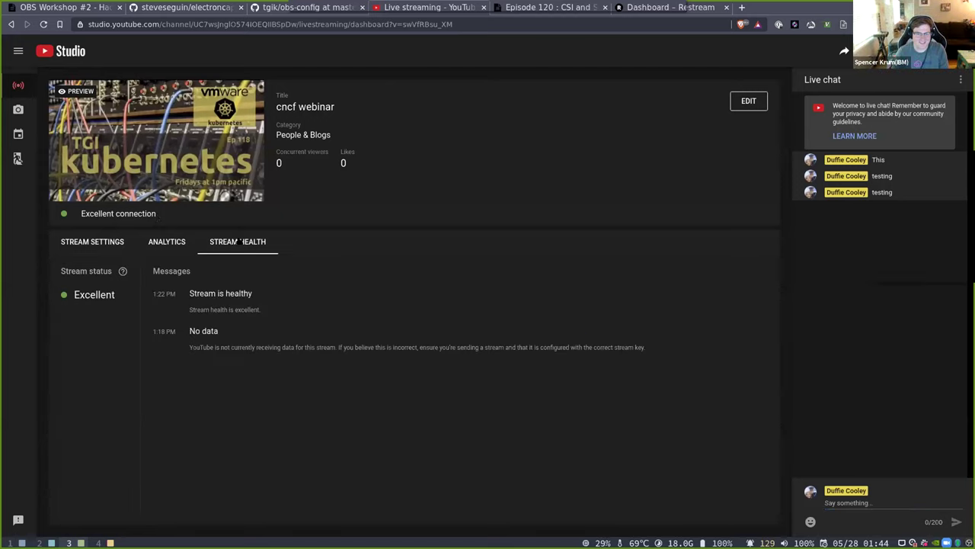
left_click(99, 242)
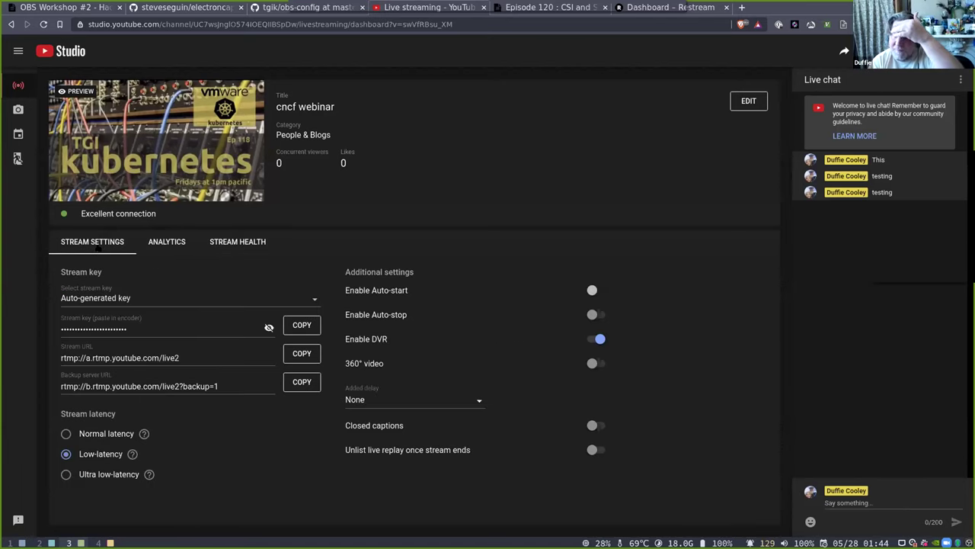